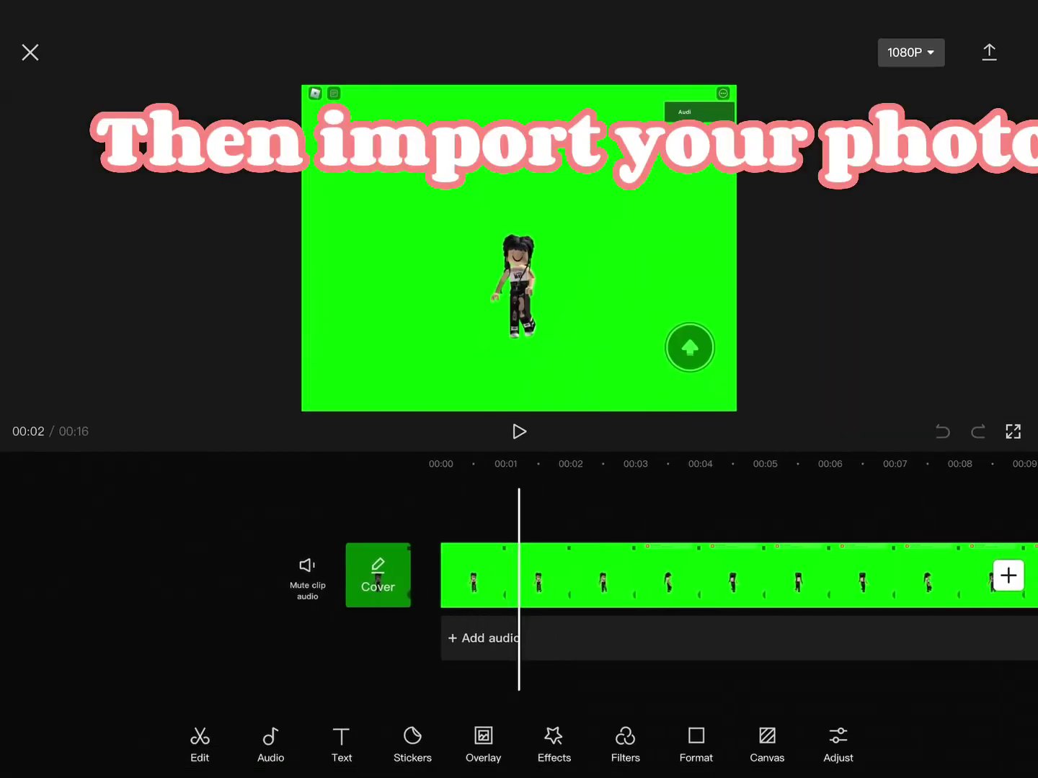
- Select the 16-second green-screen avatar clip on the timeline to bring up its clip tools
scroll(649, 577, "right", 3)
scroll(648, 577, "right", 3)
scroll(649, 576, "right", 3)
scroll(648, 576, "right", 2)
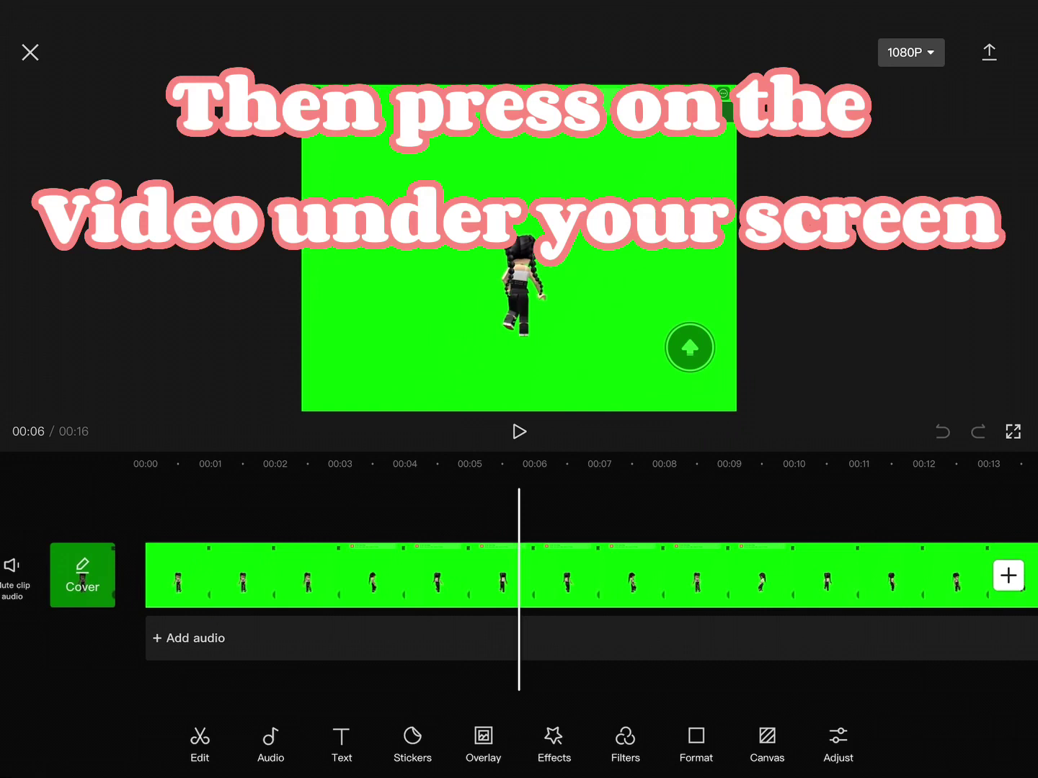
scroll(520, 577, "right", 3)
scroll(519, 576, "right", 3)
scroll(518, 576, "right", 3)
scroll(519, 577, "right", 3)
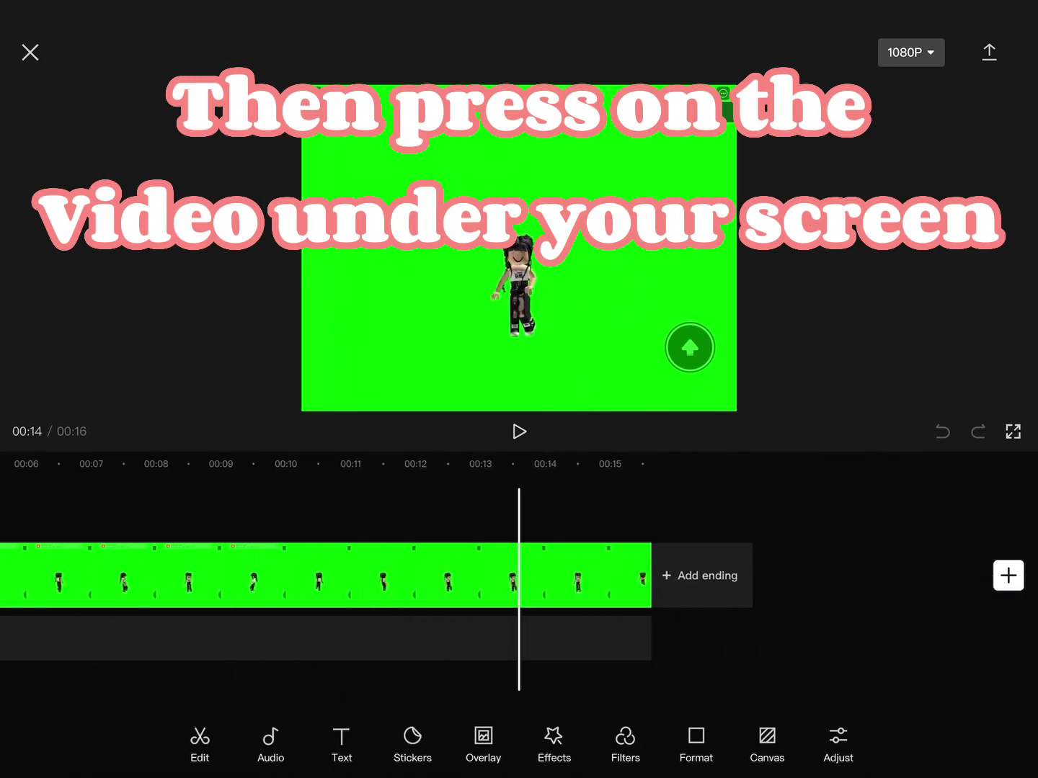
scroll(519, 577, "left", 5)
scroll(519, 576, "left", 5)
left_click(577, 577)
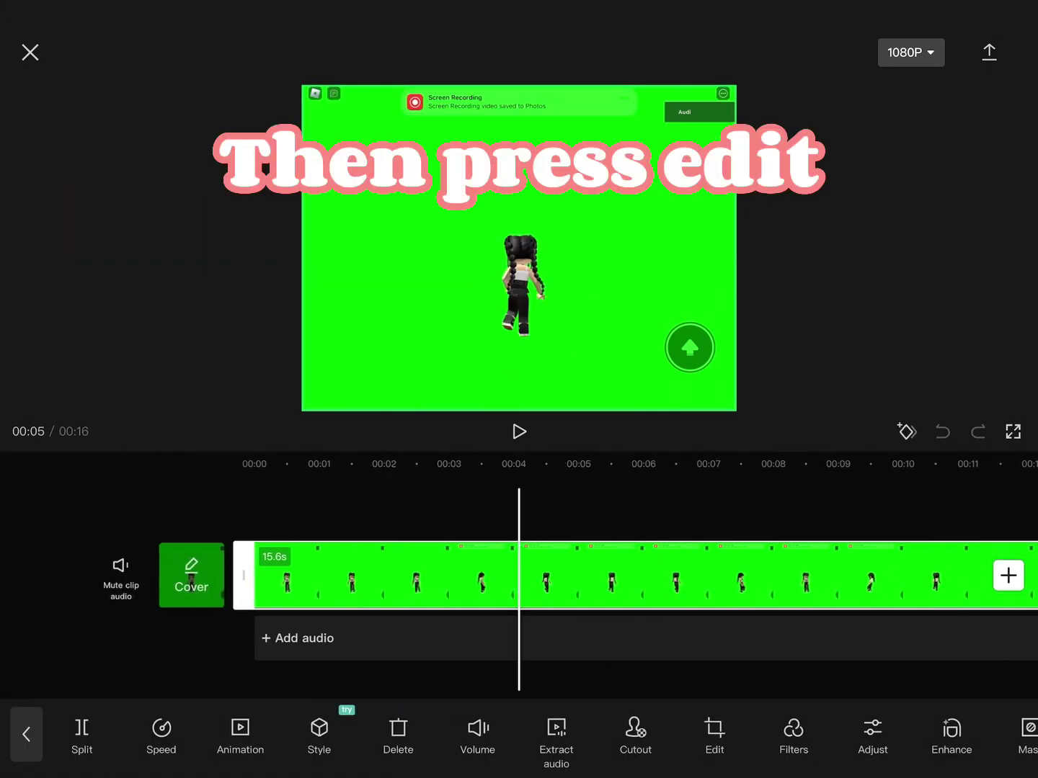
scroll(518, 577, "left", 4)
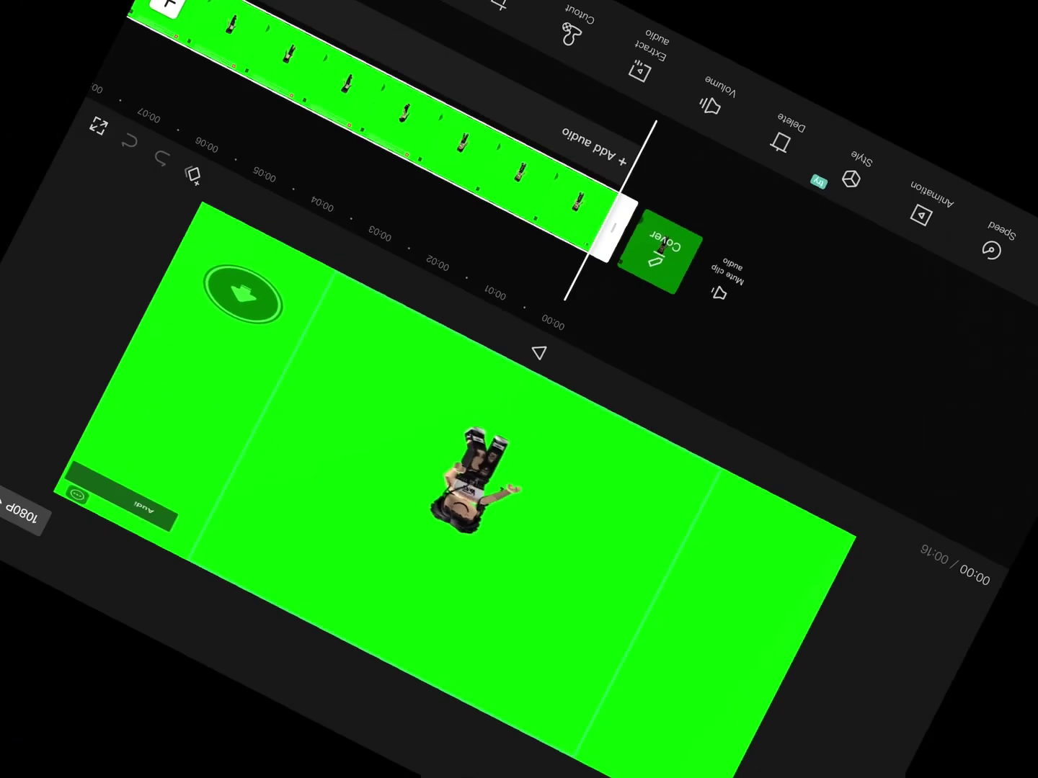
scroll(711, 576, "right", 2)
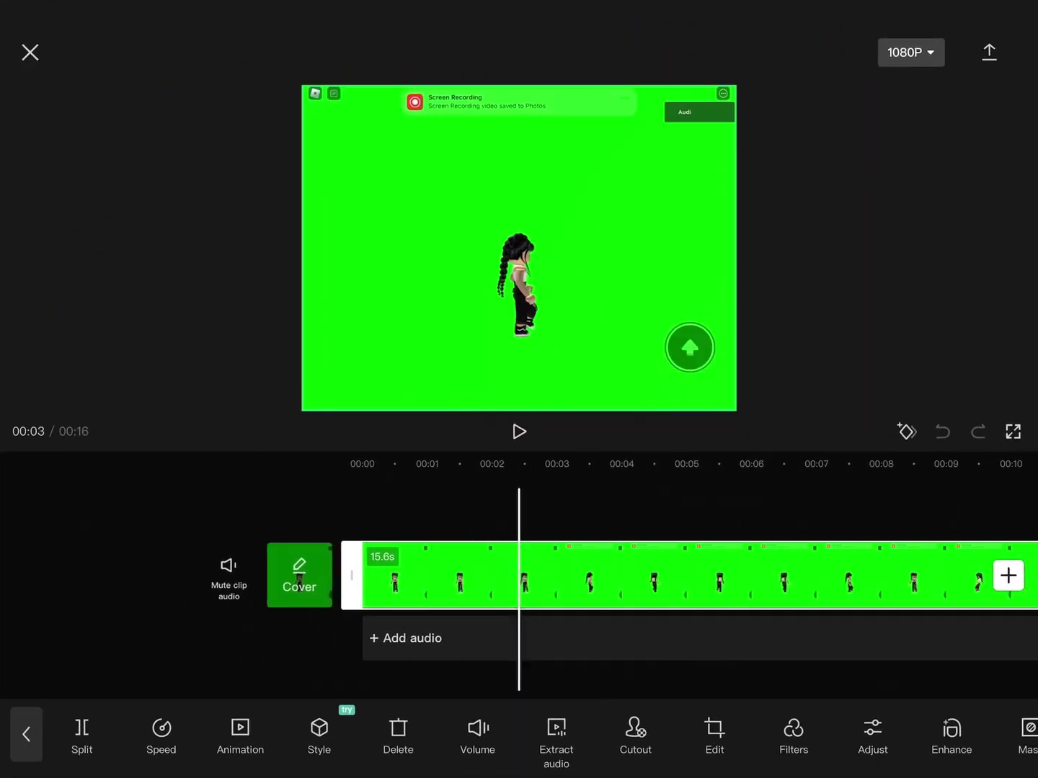
scroll(710, 576, "left", 4)
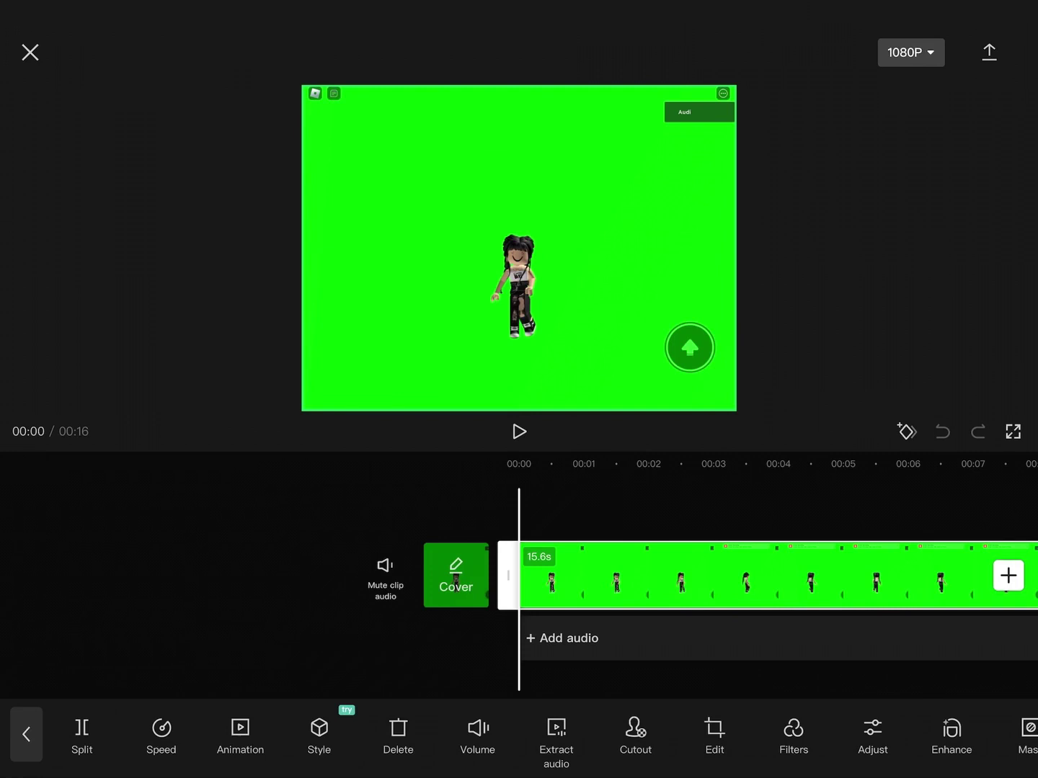
scroll(710, 576, "right", 3)
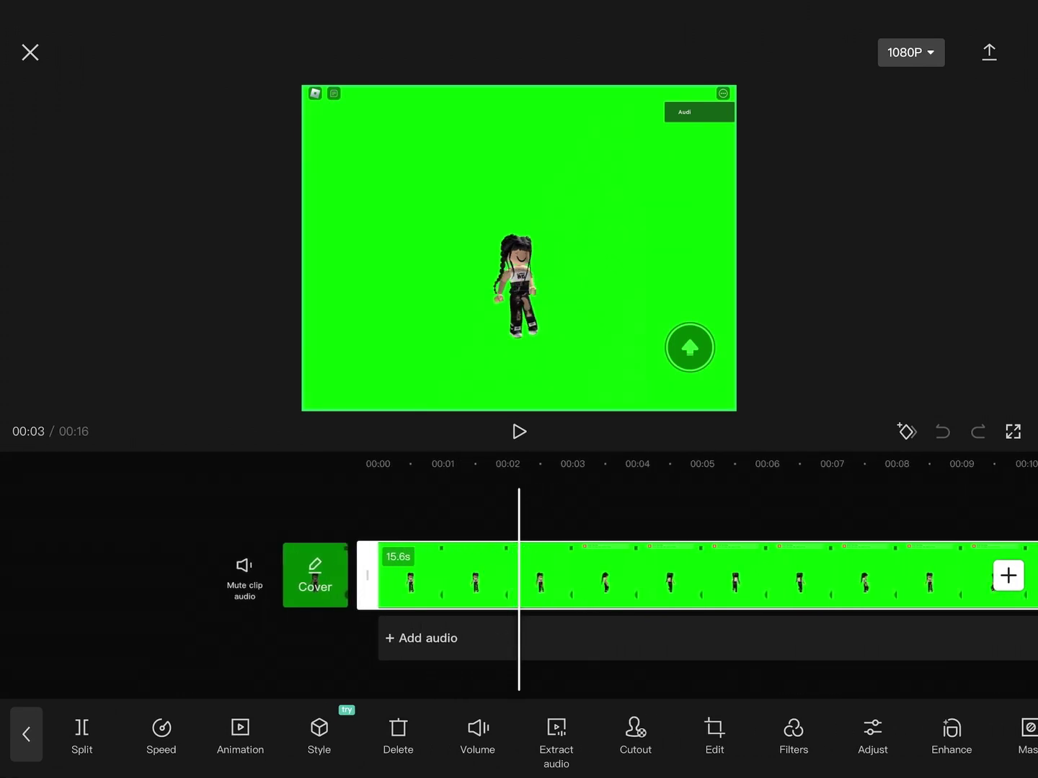
scroll(711, 576, "left", 3)
scroll(710, 576, "right", 3)
scroll(710, 576, "right", 4)
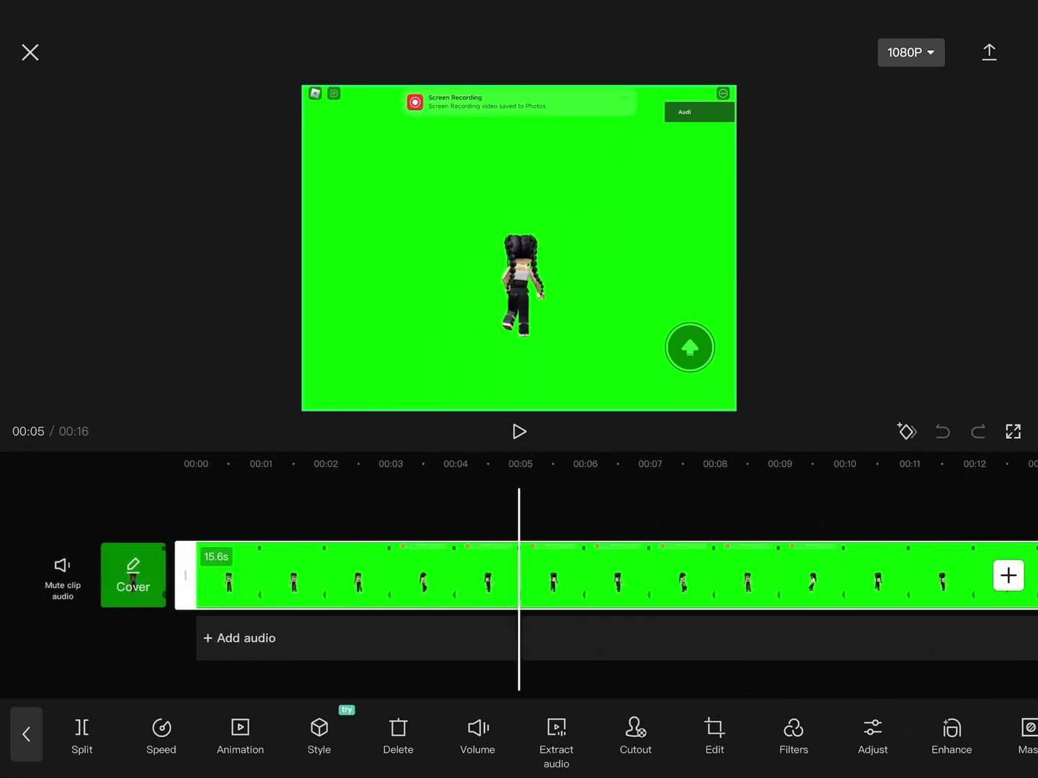
scroll(710, 577, "left", 4)
scroll(710, 576, "right", 1)
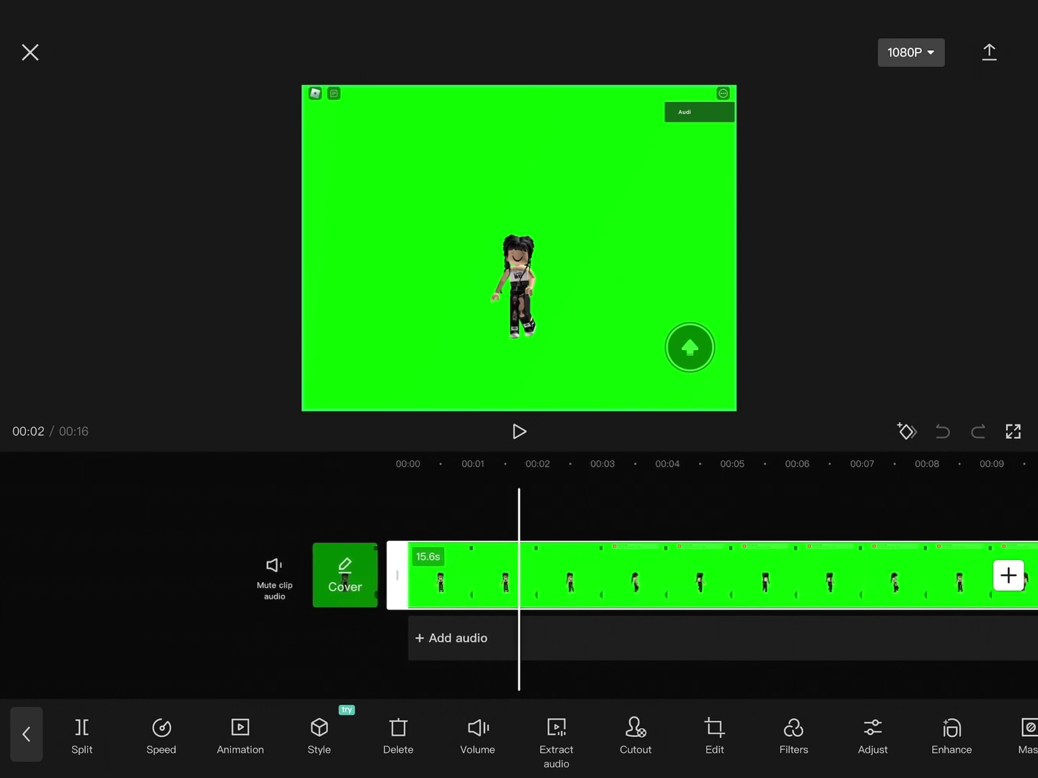
- Crop the green-screen clip in from all four sides to a near-square frame around the avatar
scroll(710, 576, "left", 2)
scroll(711, 576, "left", 2)
left_click(714, 735)
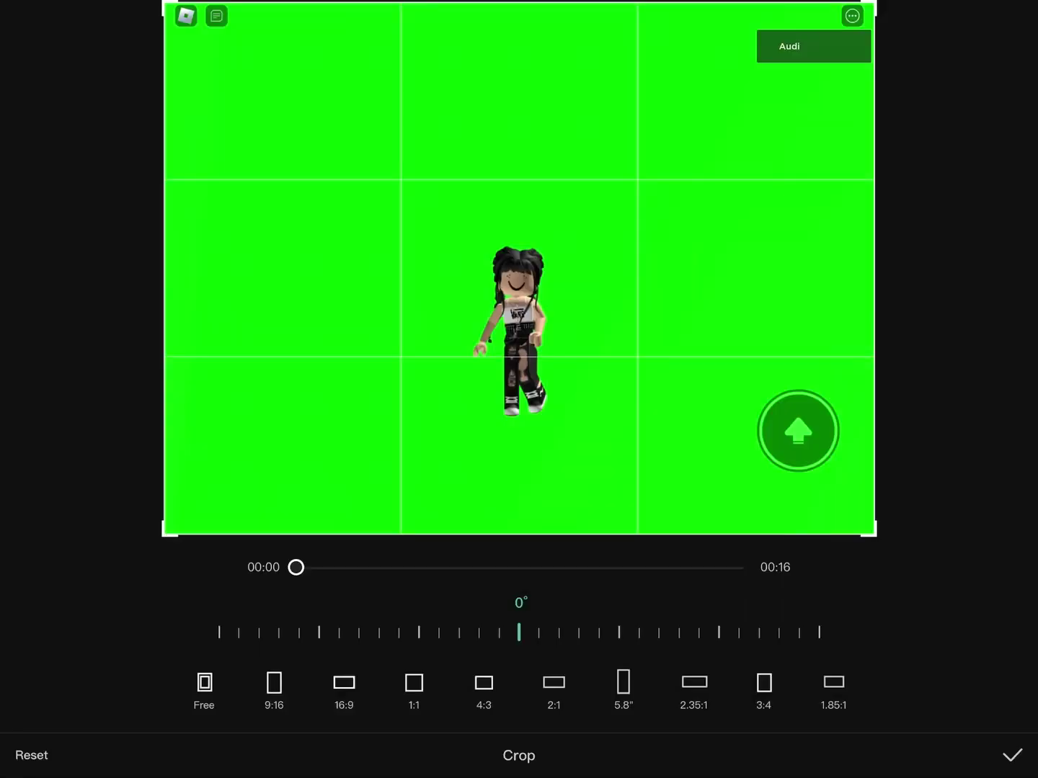
left_click_drag(519, 537, 519, 442)
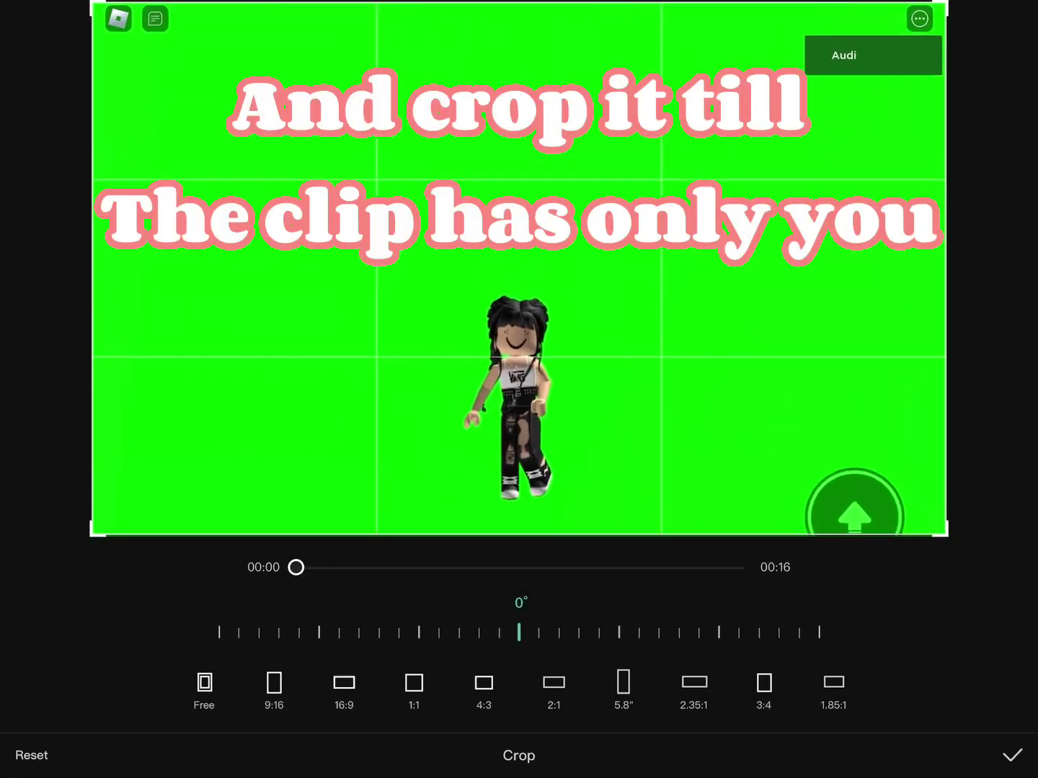
left_click_drag(945, 289, 721, 289)
left_click_drag(517, 3, 517, 120)
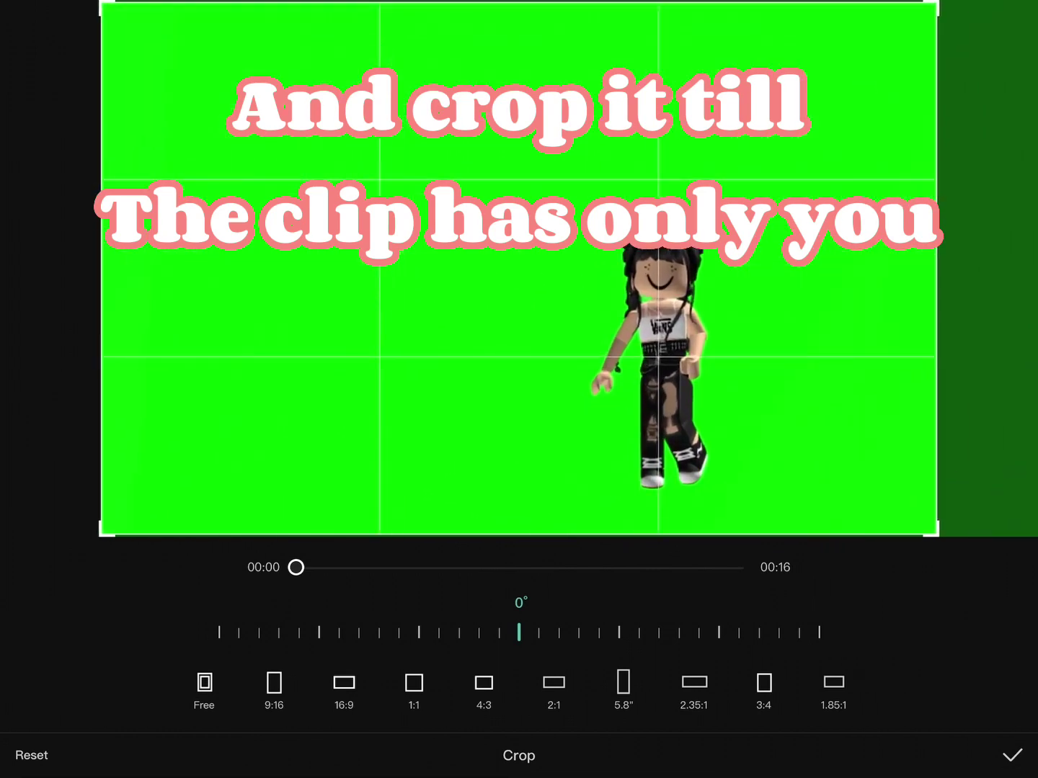
left_click_drag(101, 289, 395, 289)
left_click(1011, 755)
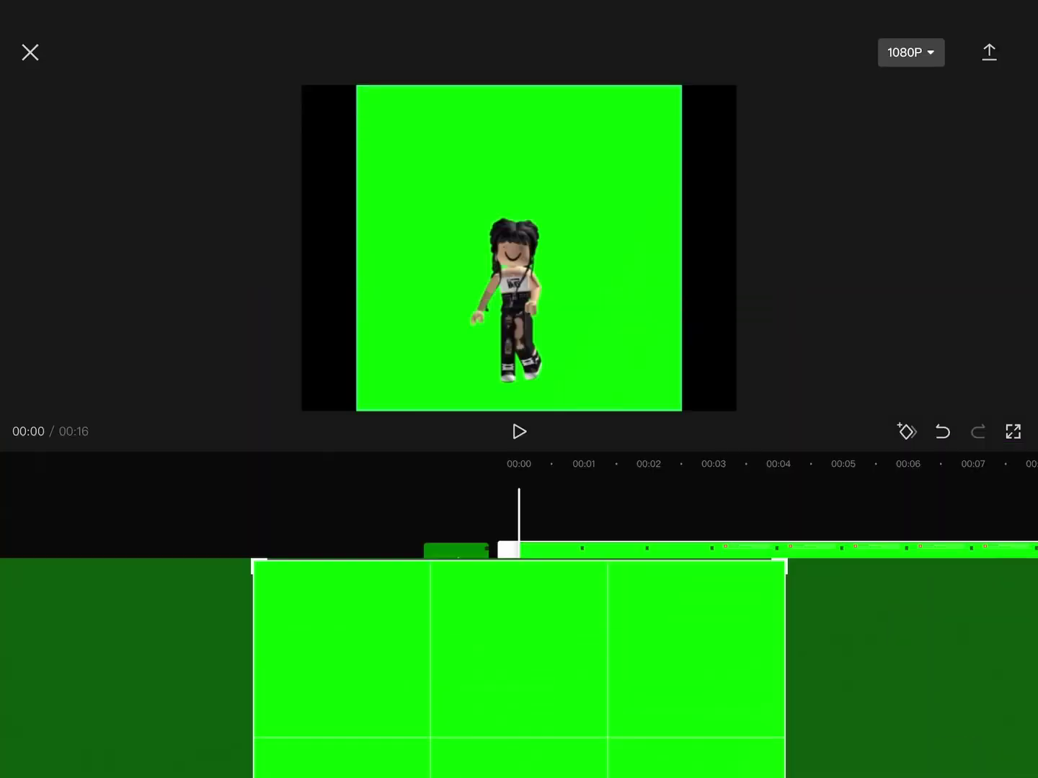
mouse_move(721, 577)
left_mouse_down()
mouse_move(332, 576)
mouse_move(497, 576)
left_mouse_up()
left_click_drag(432, 576, 612, 577)
left_click_drag(216, 576, 736, 577)
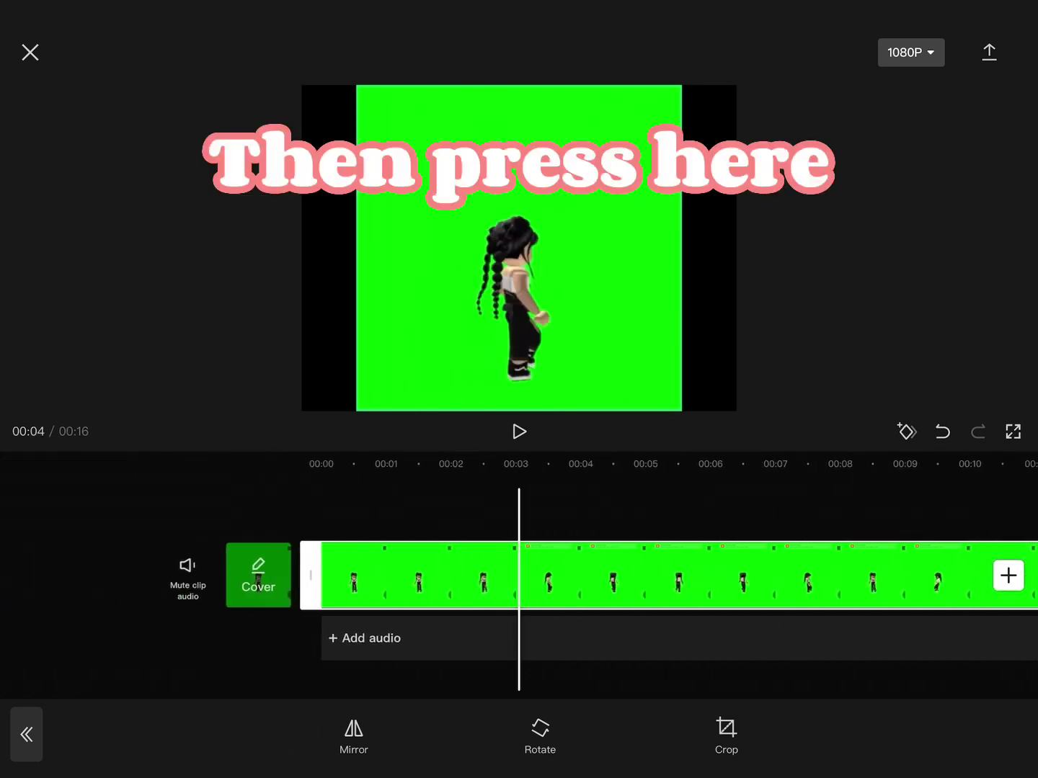
- Export the cropped green-screen video to the device
left_click(989, 51)
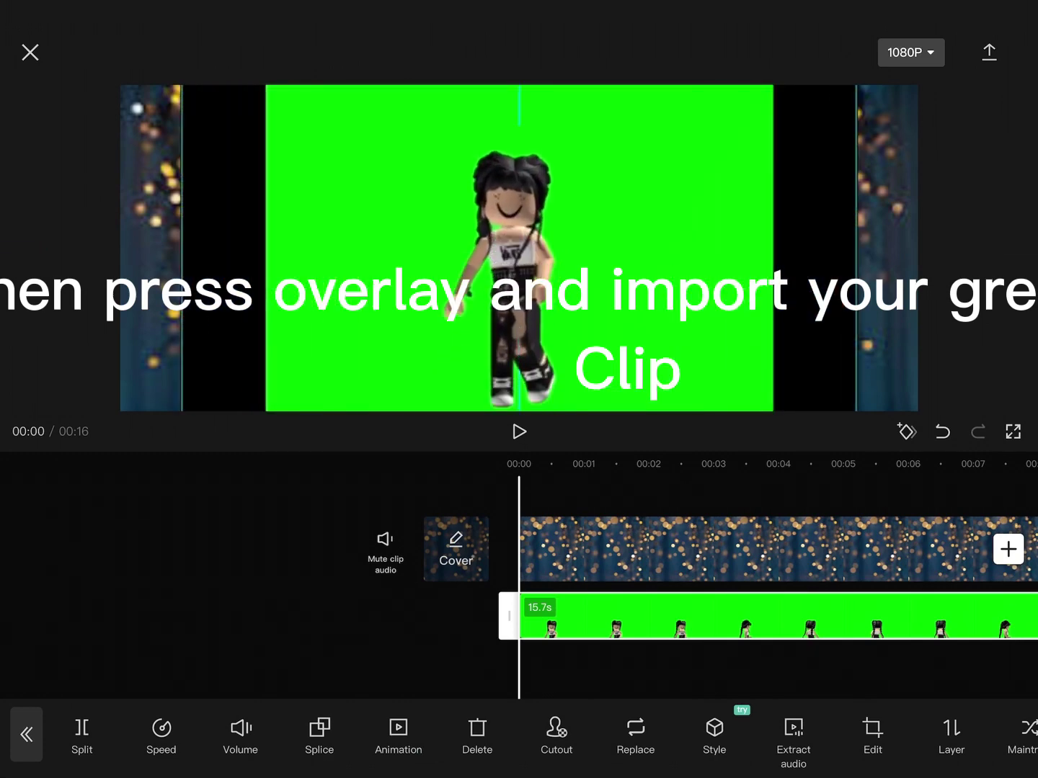
- Select the dark blue bokeh background clip beneath the avatar overlay
scroll(519, 576, "right", 10)
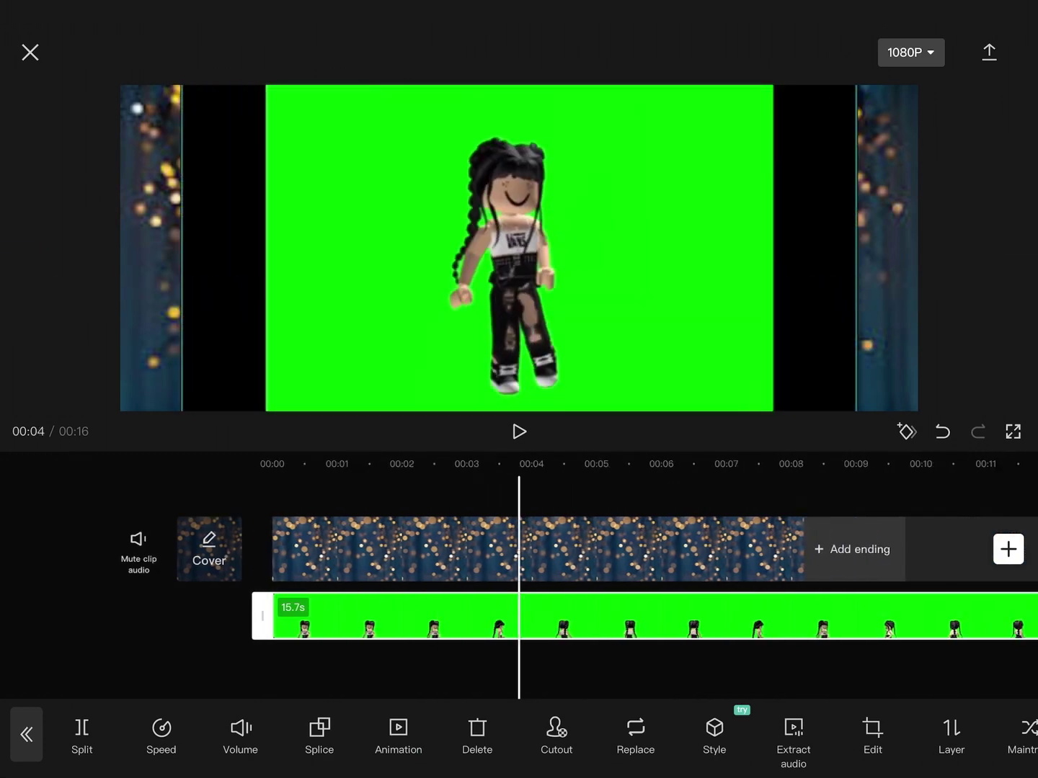
scroll(519, 576, "left", 1)
left_click(217, 549)
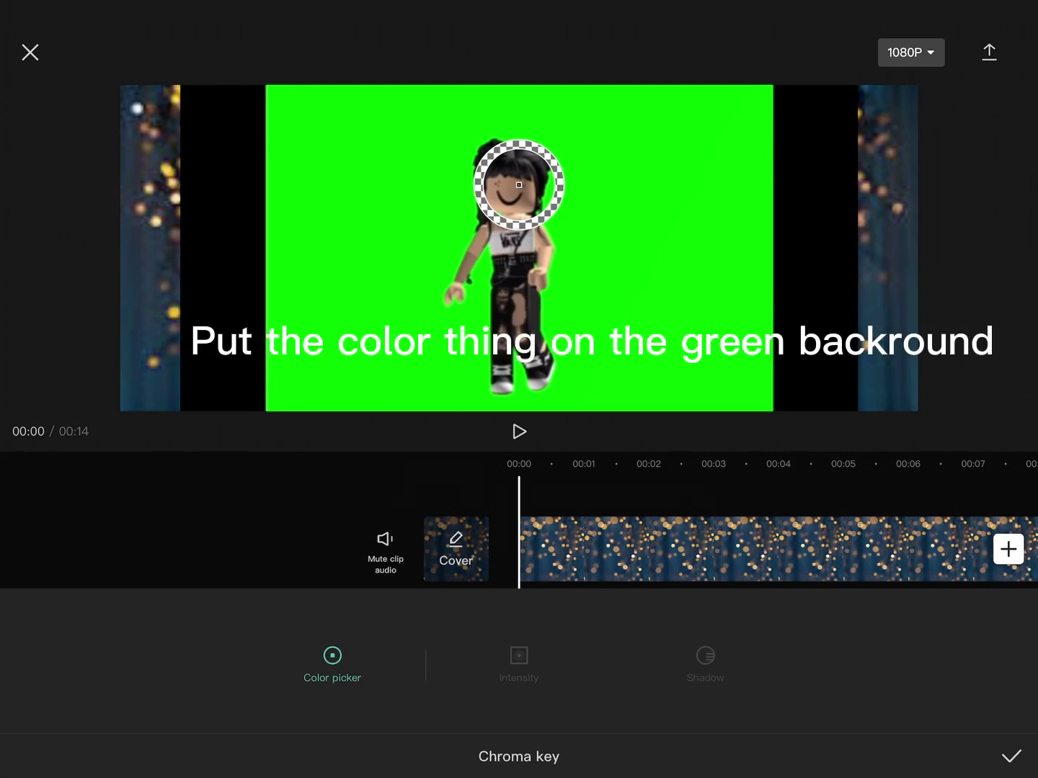
- Raise the chroma key intensity to 100 and apply it to remove the green
left_click(519, 658)
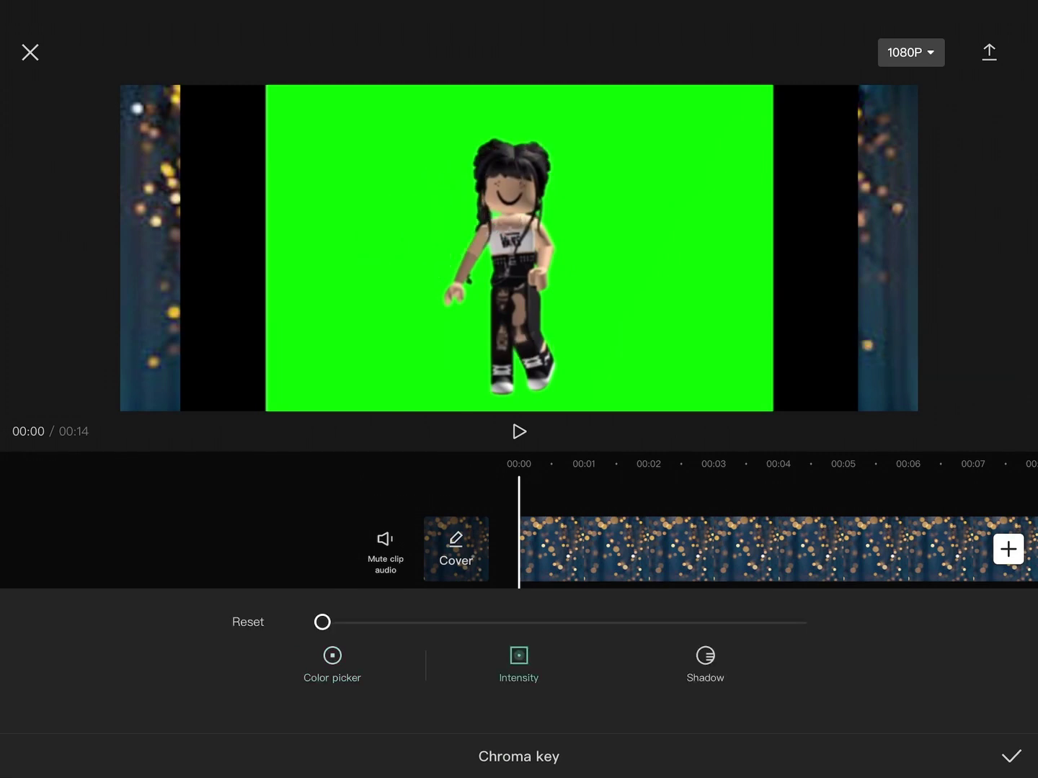
left_click_drag(336, 621, 555, 622)
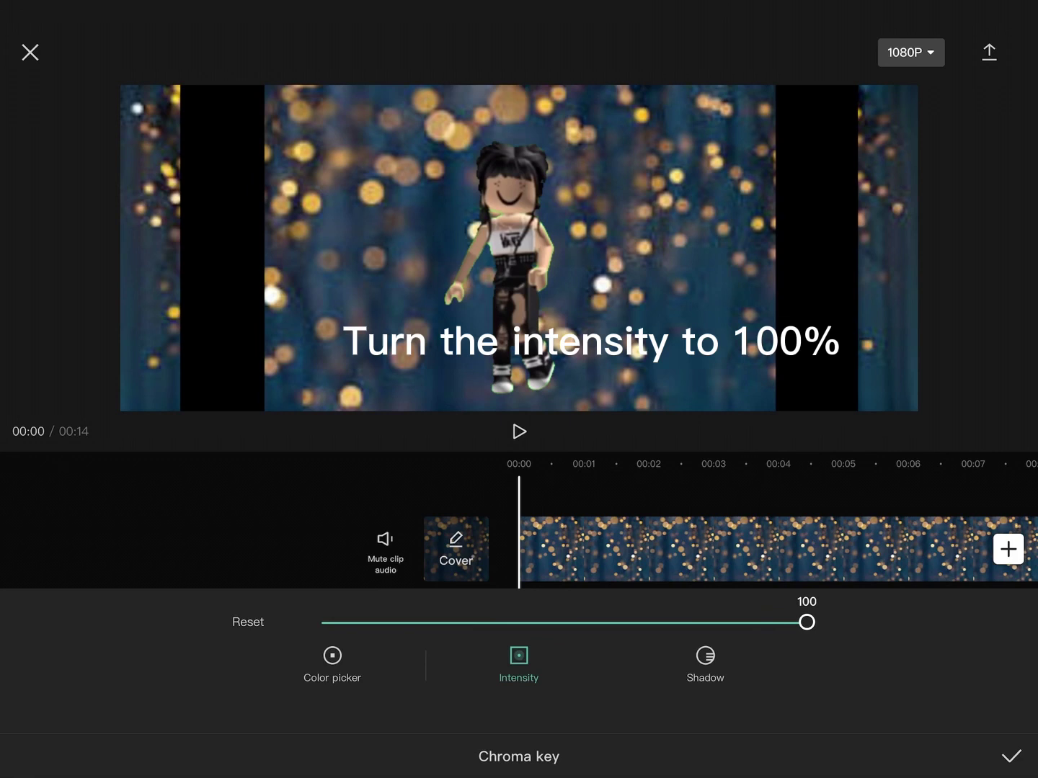
left_click(1011, 756)
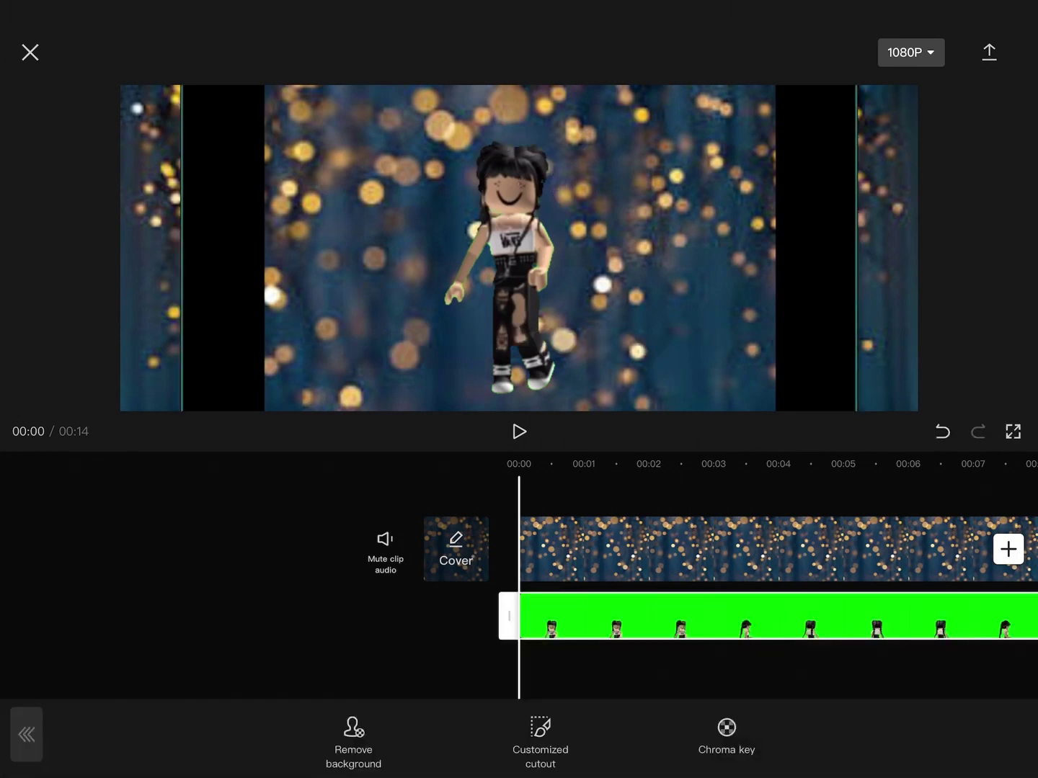
- Crop the black strips off the left and right sides of the avatar overlay
left_click(26, 735)
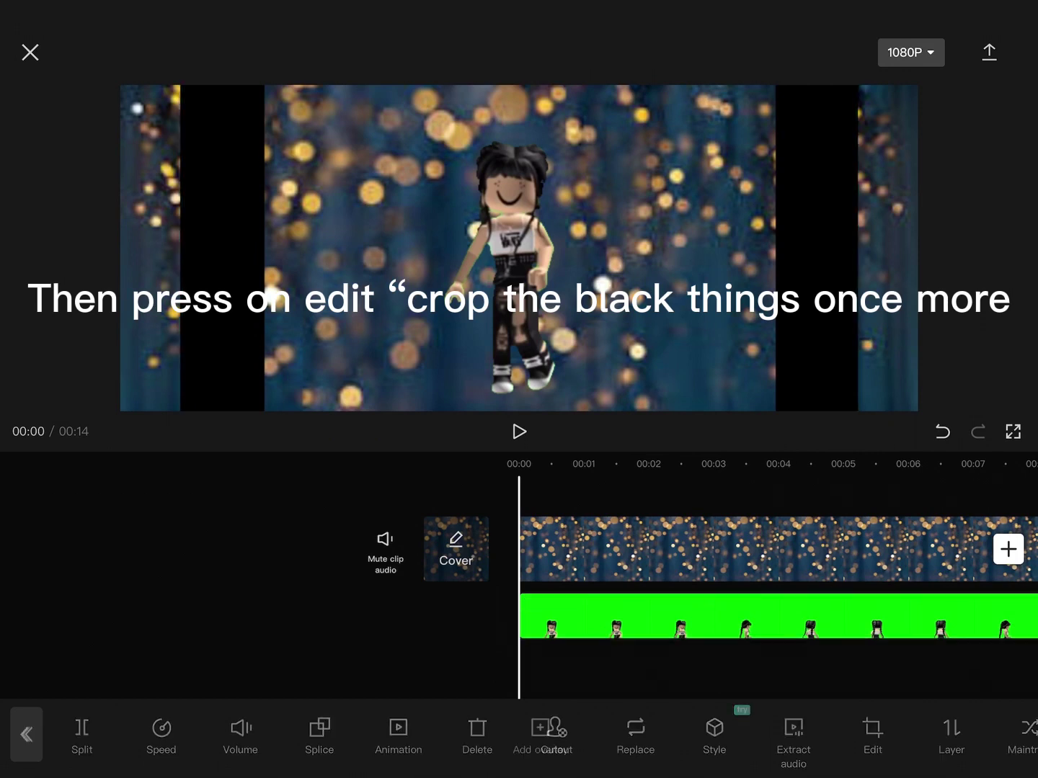
left_click(26, 734)
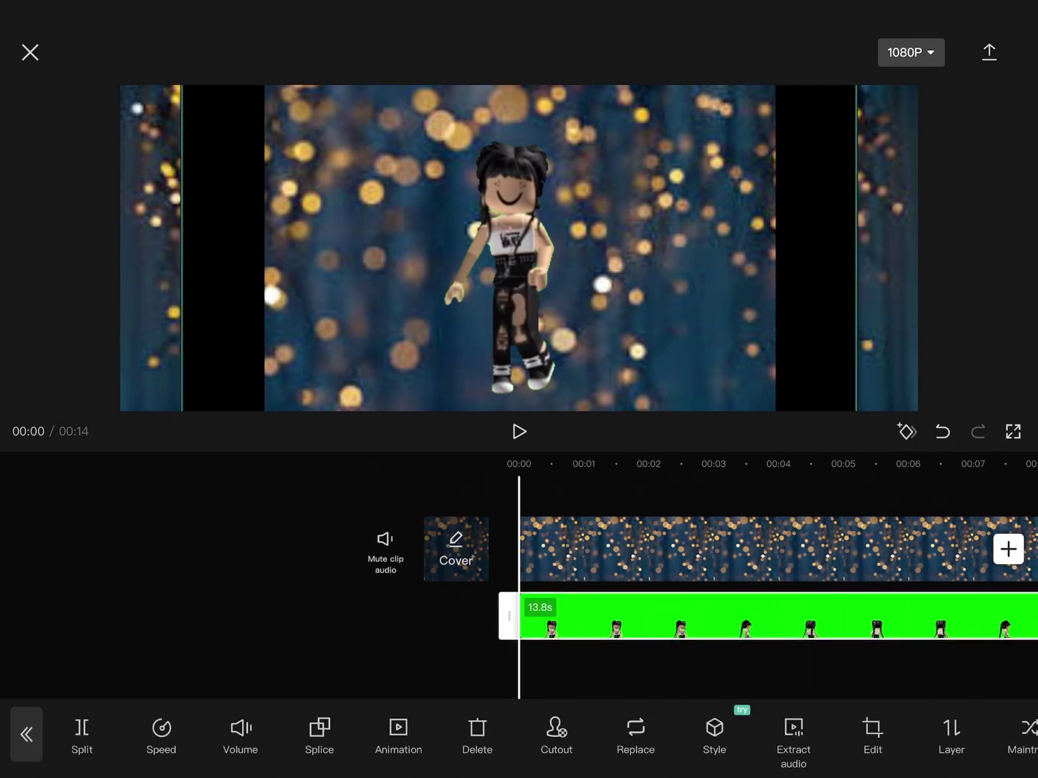
left_click(872, 735)
left_click(726, 733)
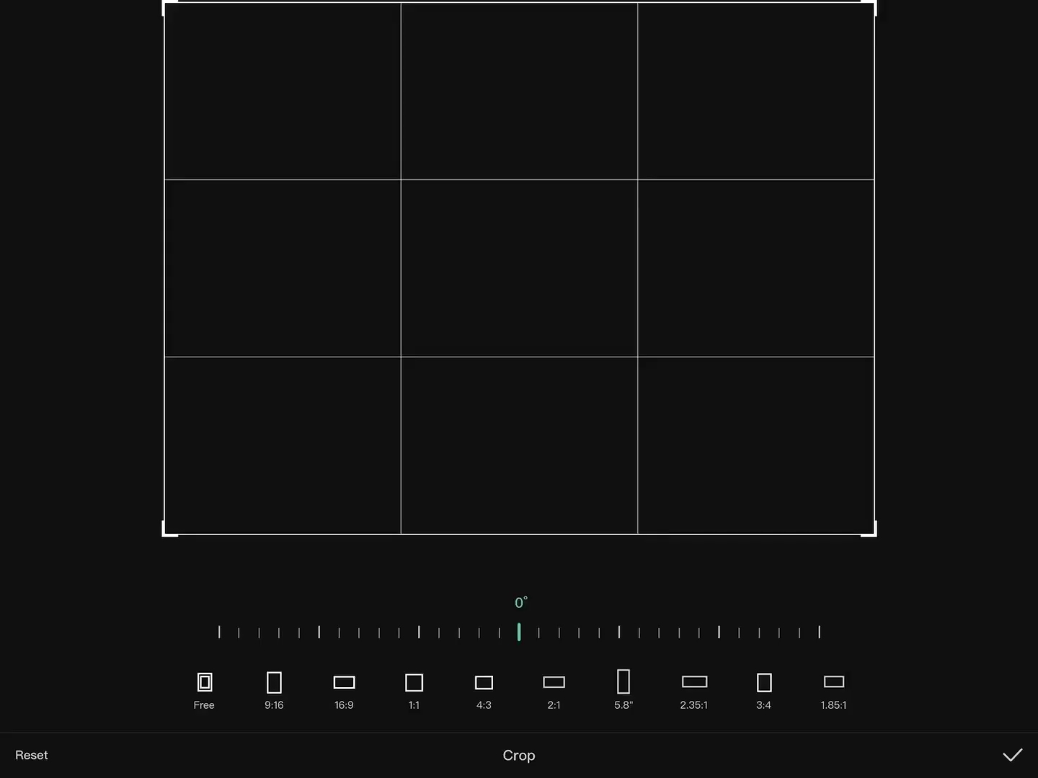
left_click_drag(165, 267, 250, 267)
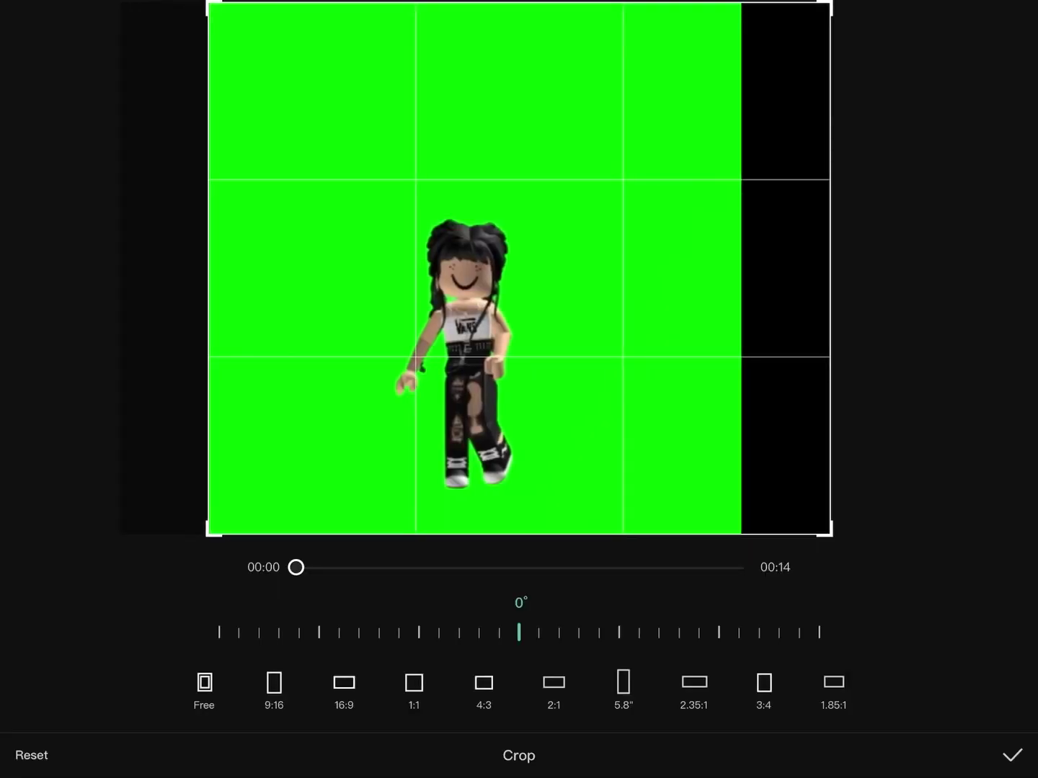
left_click_drag(829, 266, 724, 267)
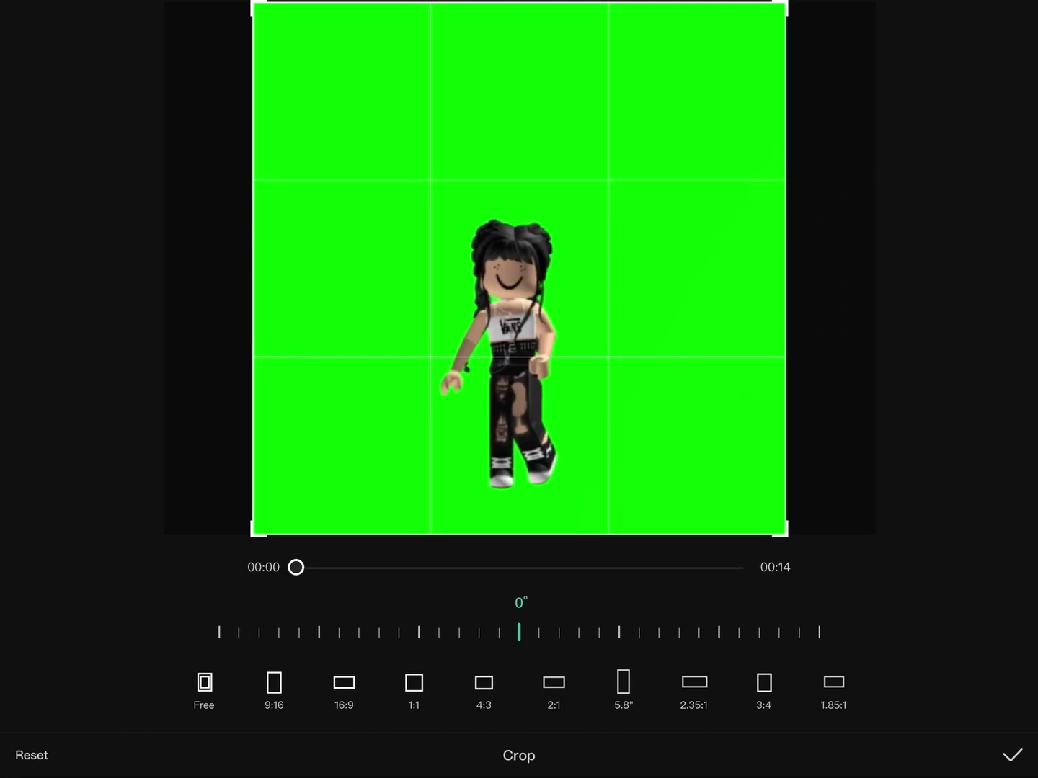
left_click(1012, 755)
- Scrub the timeline back to 00:00 to review the keyed avatar over the bokeh
left_click_drag(720, 548, 266, 548)
left_click_drag(360, 548, 490, 548)
left_click_drag(216, 548, 735, 548)
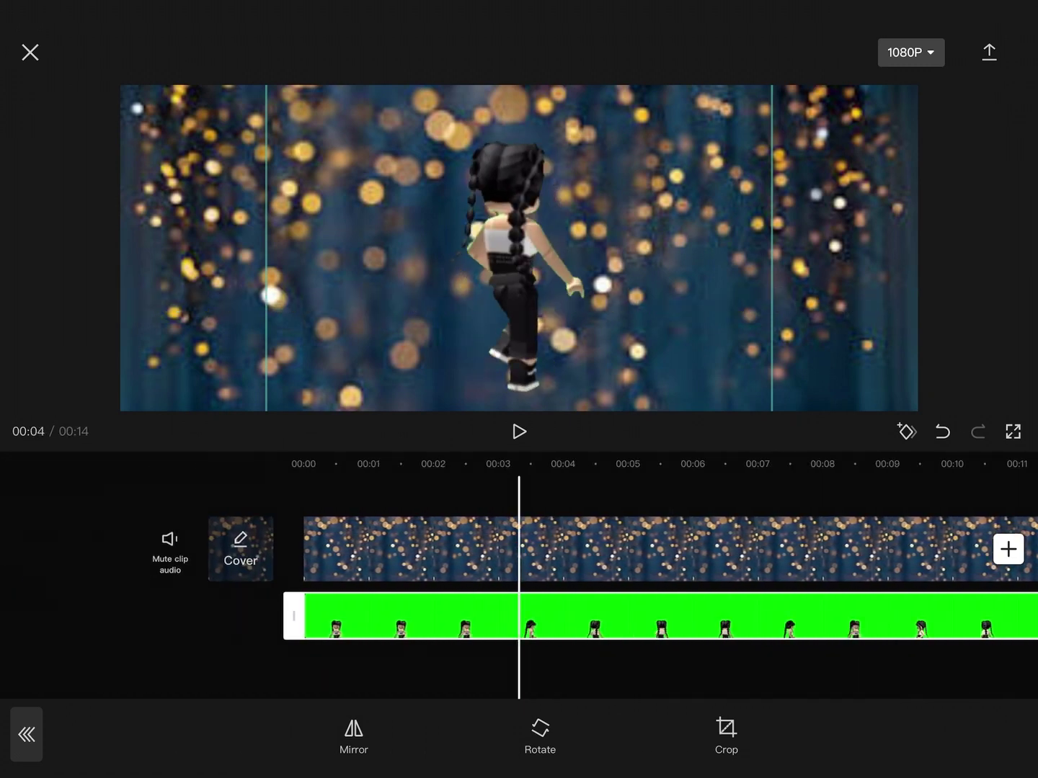
left_click_drag(360, 548, 619, 549)
- Reselect the avatar overlay clip and scroll its toolbar until Adjust is visible
left_click(27, 734)
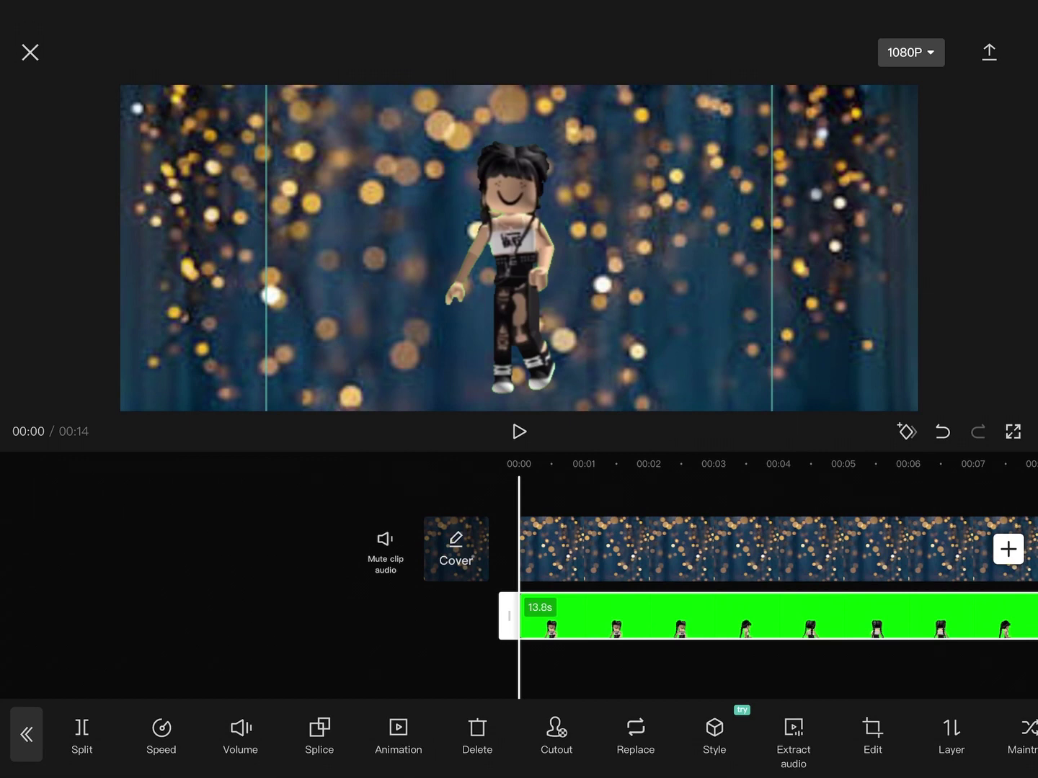
left_click_drag(505, 735, 368, 736)
left_click(288, 663)
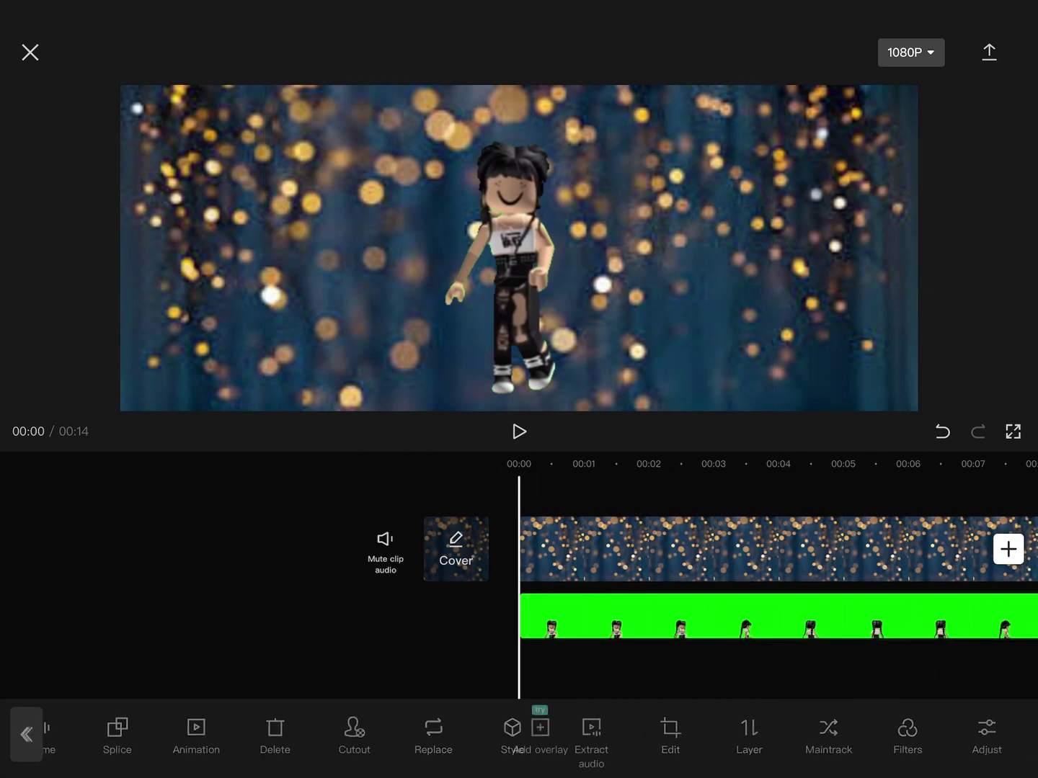
left_click(721, 616)
left_click_drag(721, 736, 289, 735)
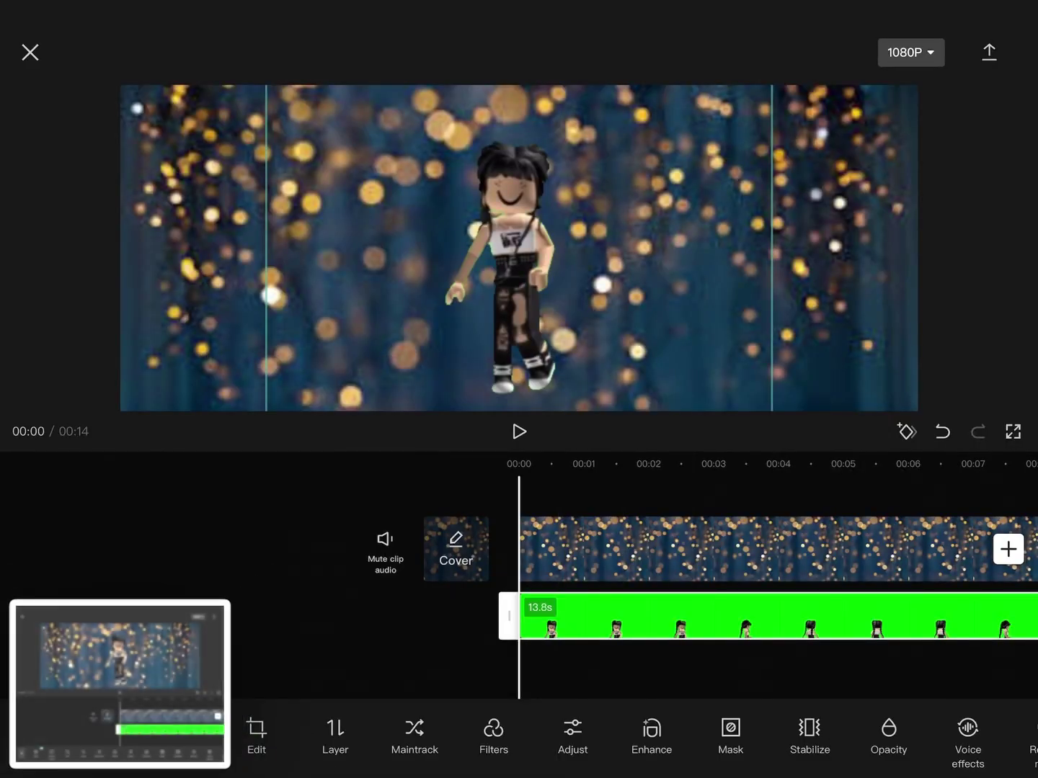
- Screenshot the editor, crop it down to the Adjust label, and close it
left_click(120, 684)
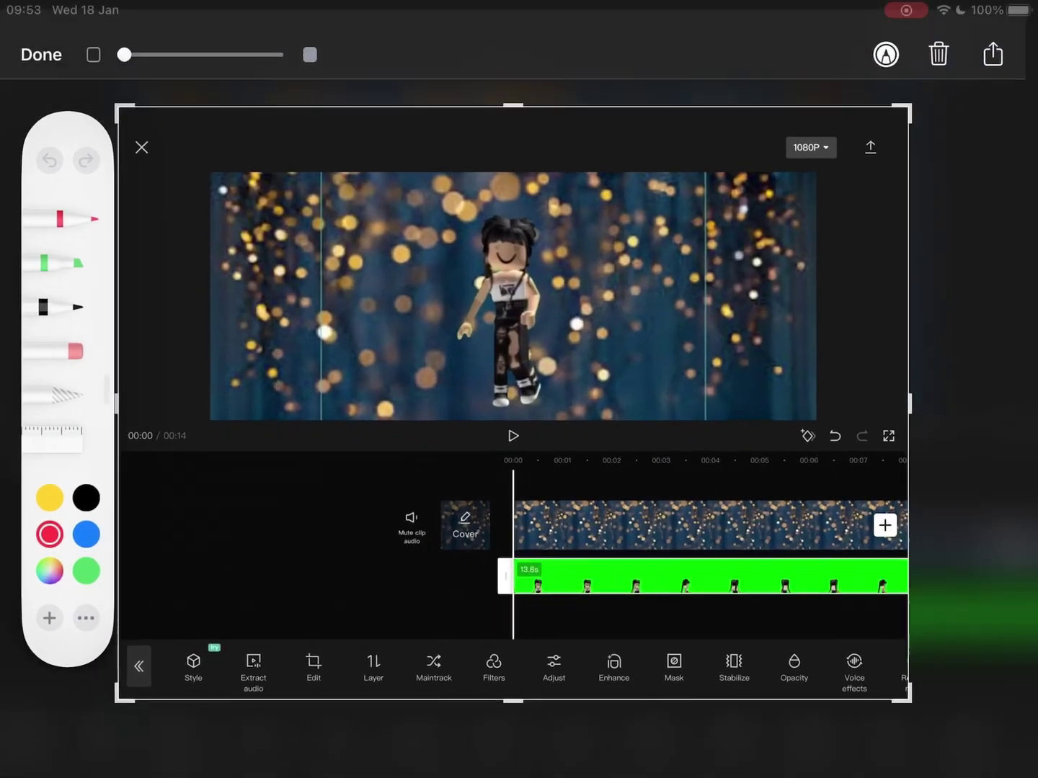
left_click_drag(513, 107, 518, 648)
left_click_drag(119, 674, 467, 675)
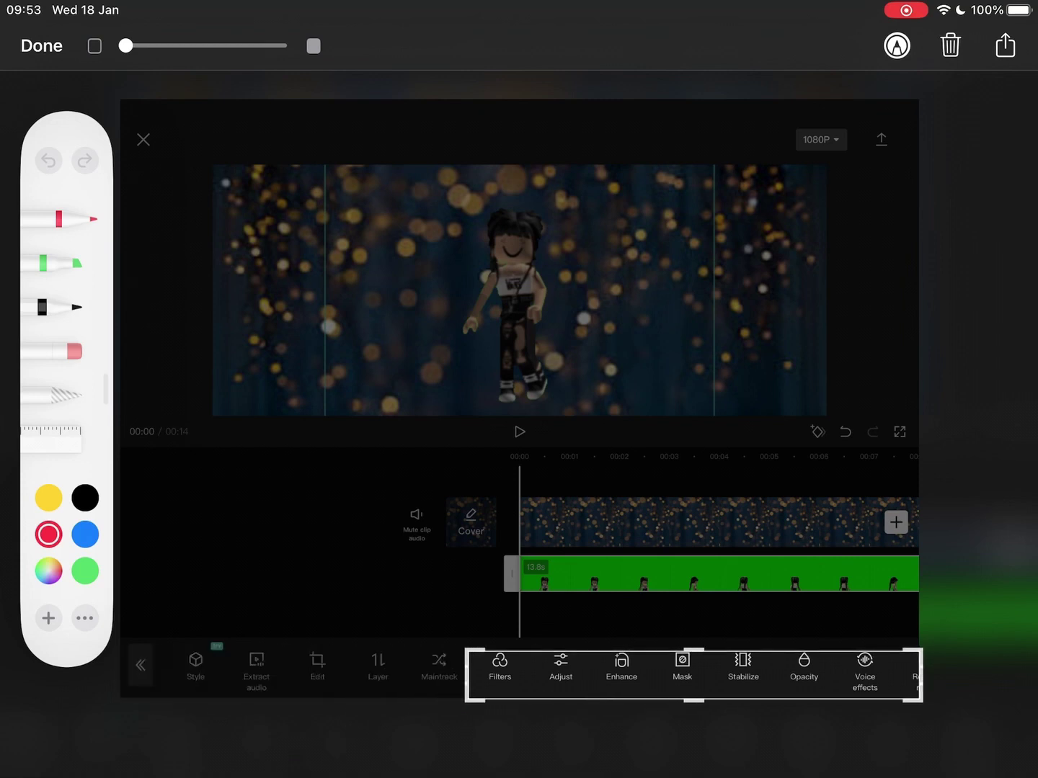
left_click_drag(864, 674, 587, 675)
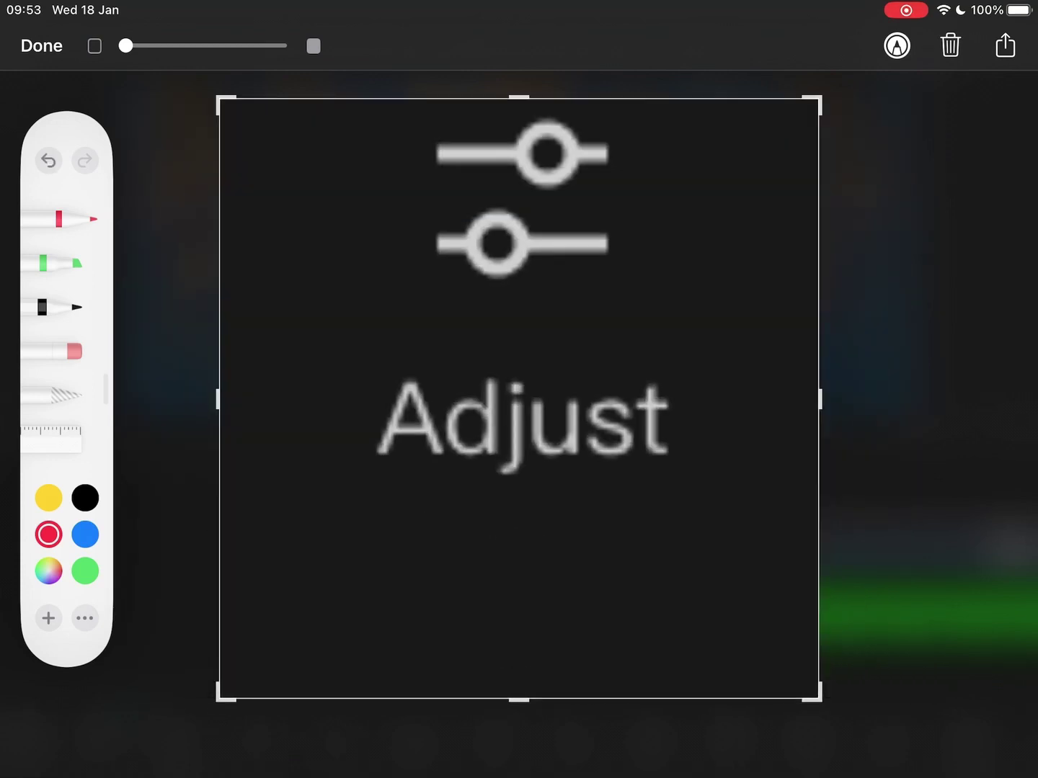
left_click(42, 45)
left_click(80, 90)
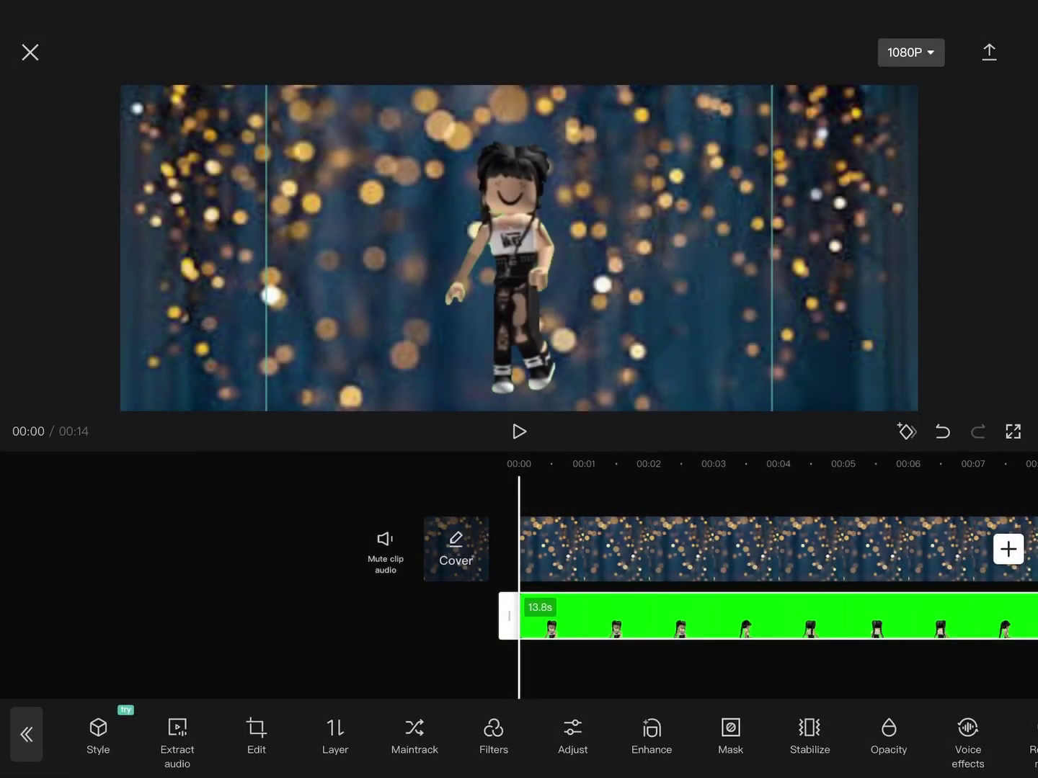
- Open the avatar clip's Adjust panel and save a screenshot cropped to the Graphs option
left_click(572, 738)
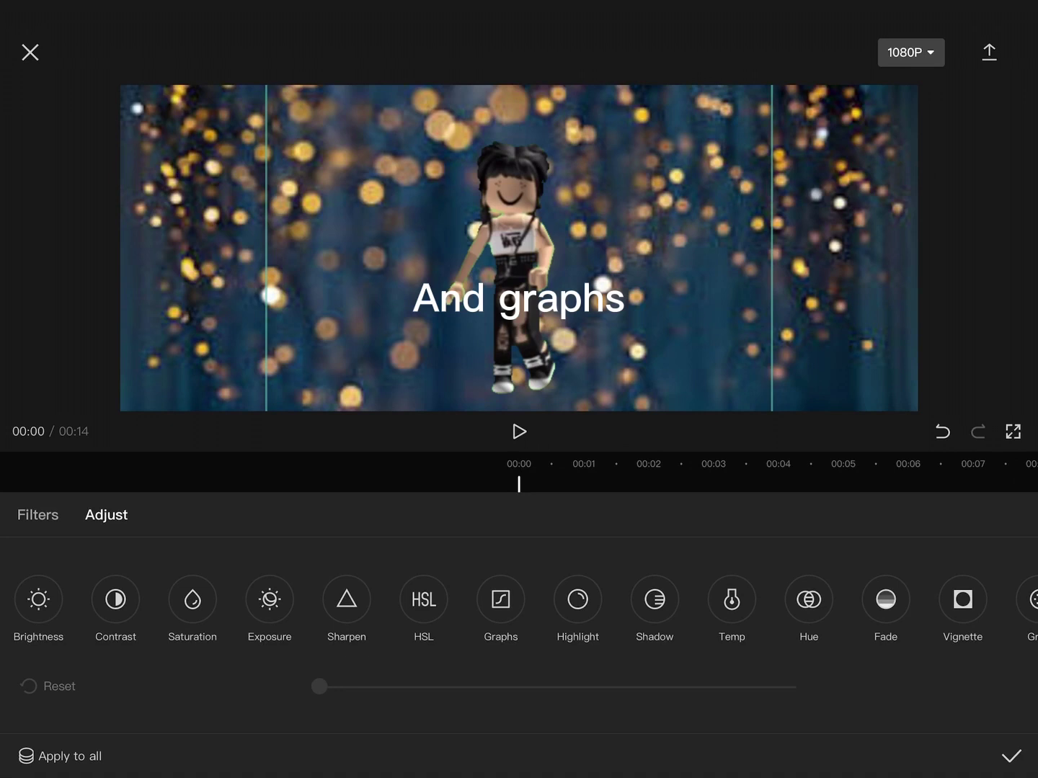
scroll(520, 609, "right", 3)
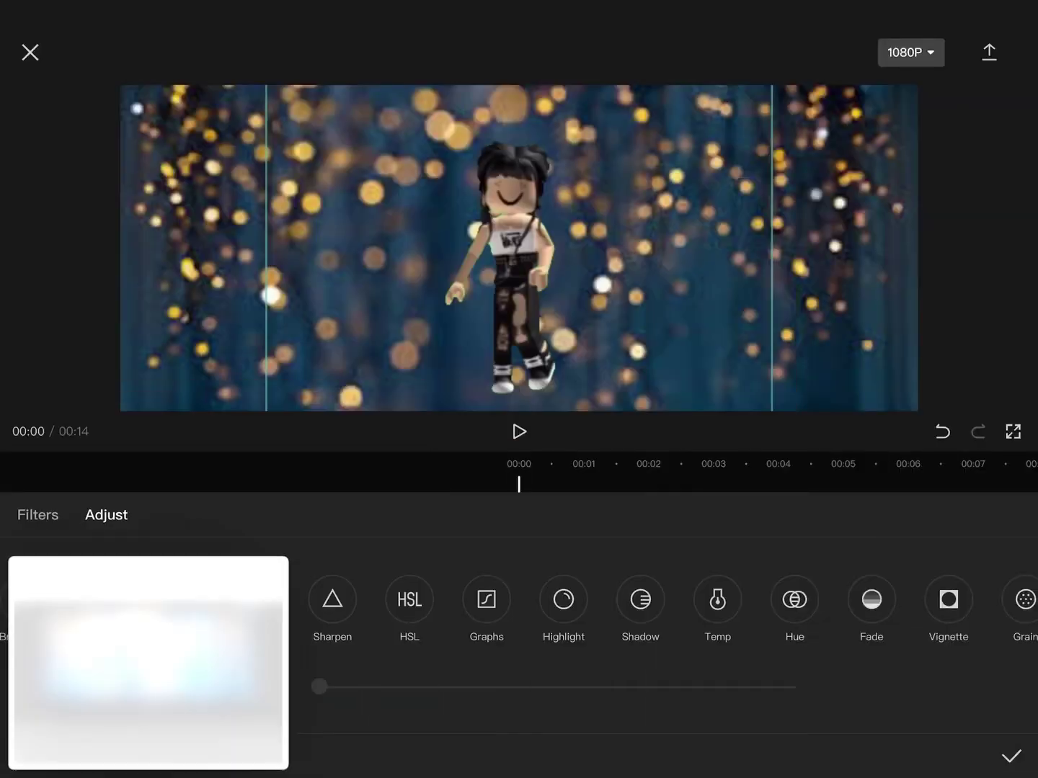
left_click(148, 663)
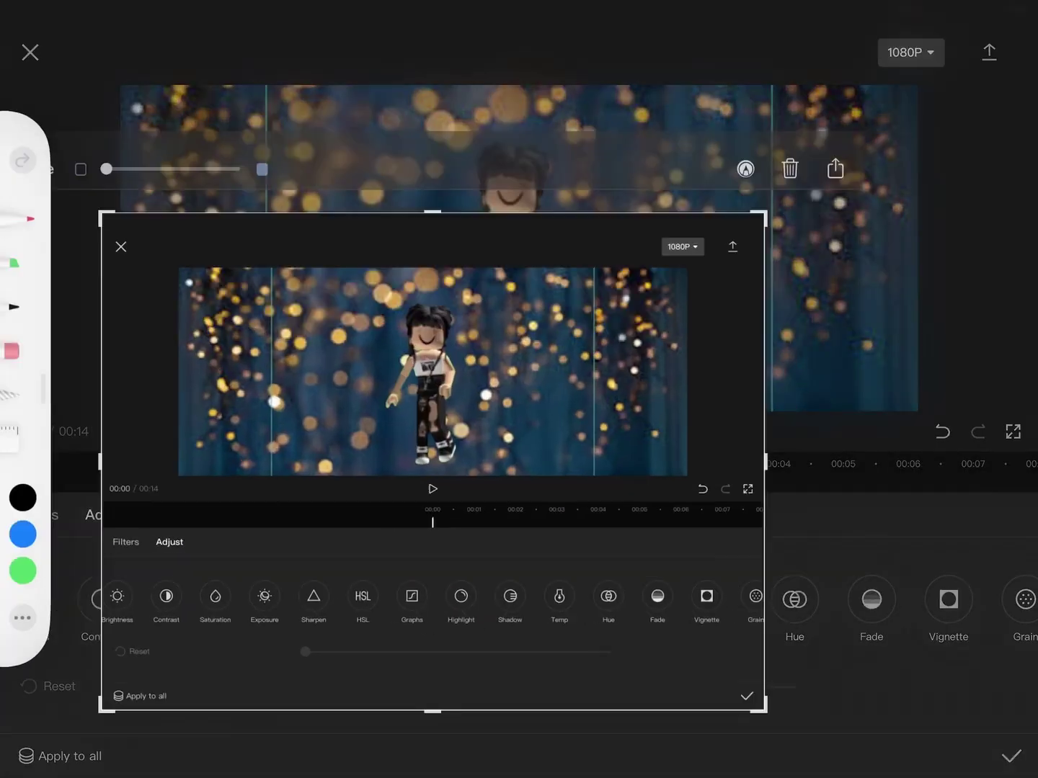
left_click_drag(518, 699, 519, 597)
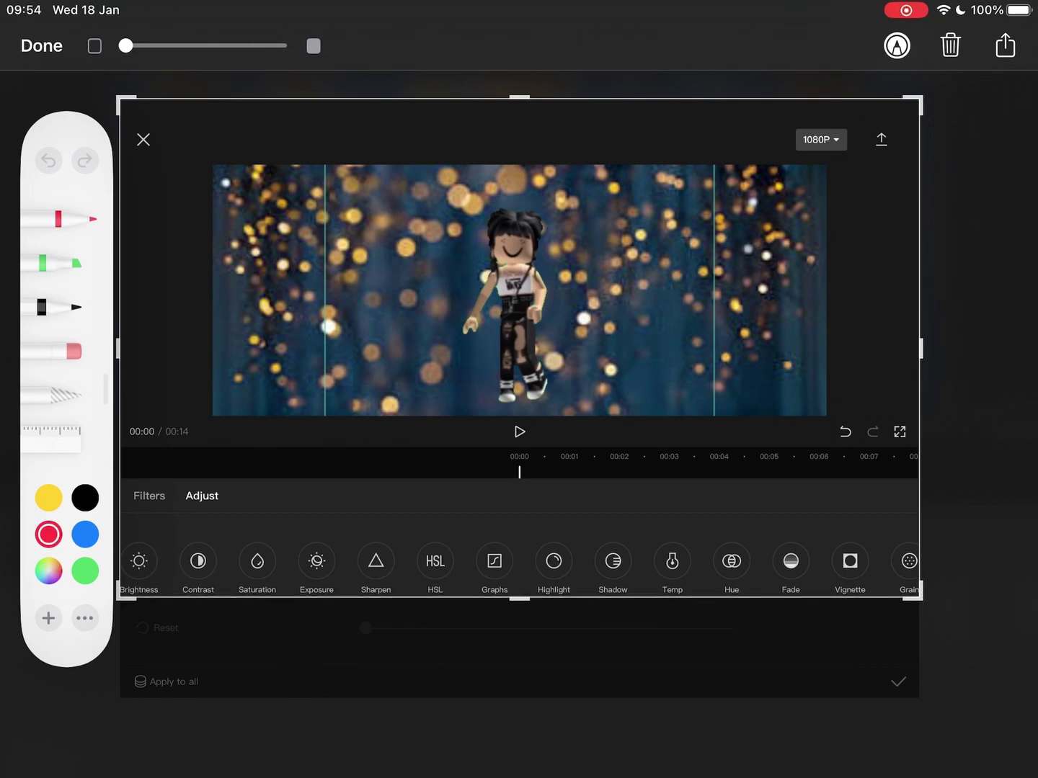
mouse_move(921, 348)
left_mouse_down()
mouse_move(519, 348)
mouse_move(535, 349)
left_mouse_up()
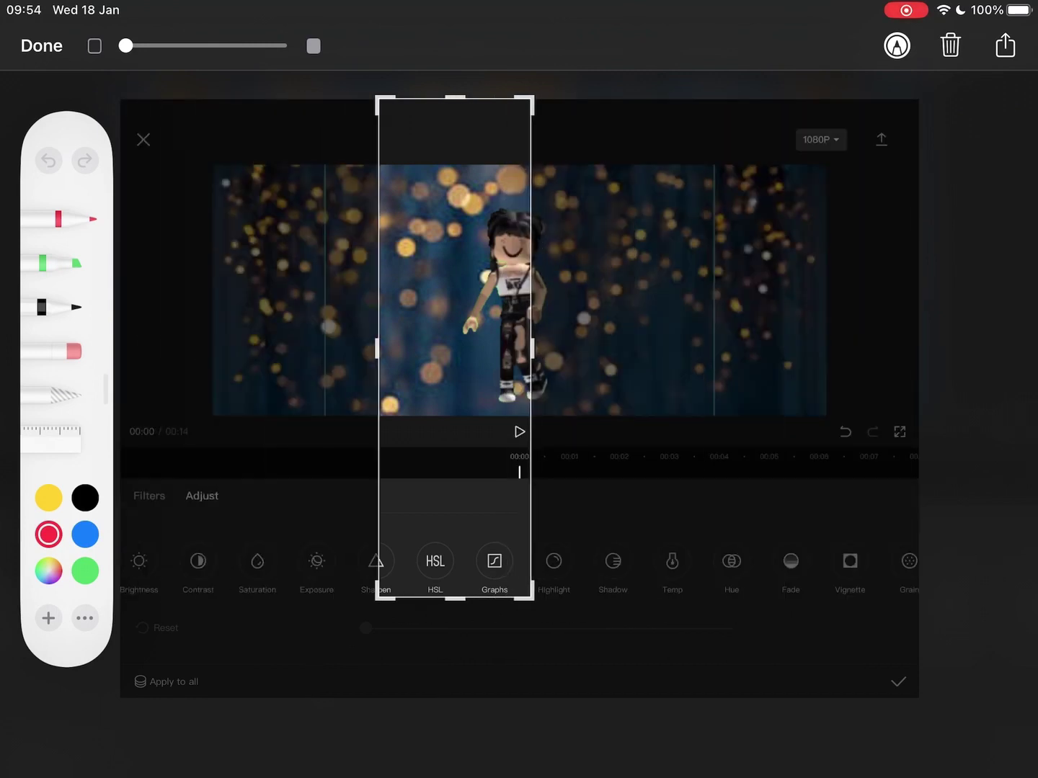
left_click_drag(377, 349, 468, 349)
left_click_drag(532, 99, 503, 496)
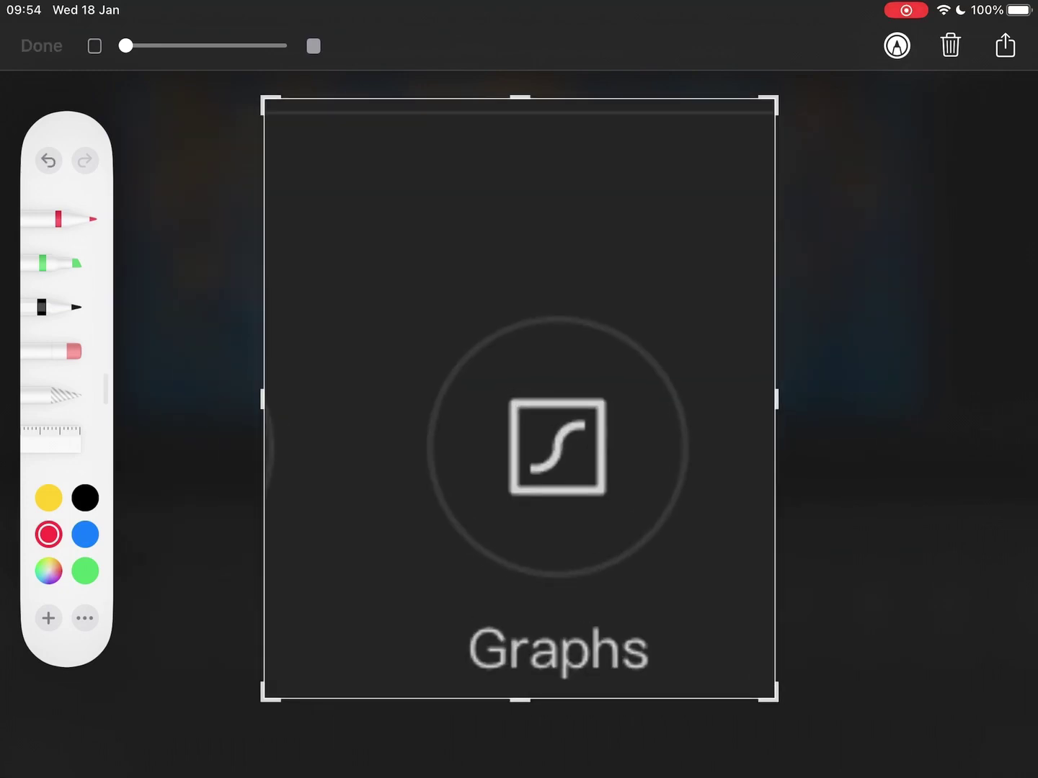
left_click(42, 45)
left_click(81, 92)
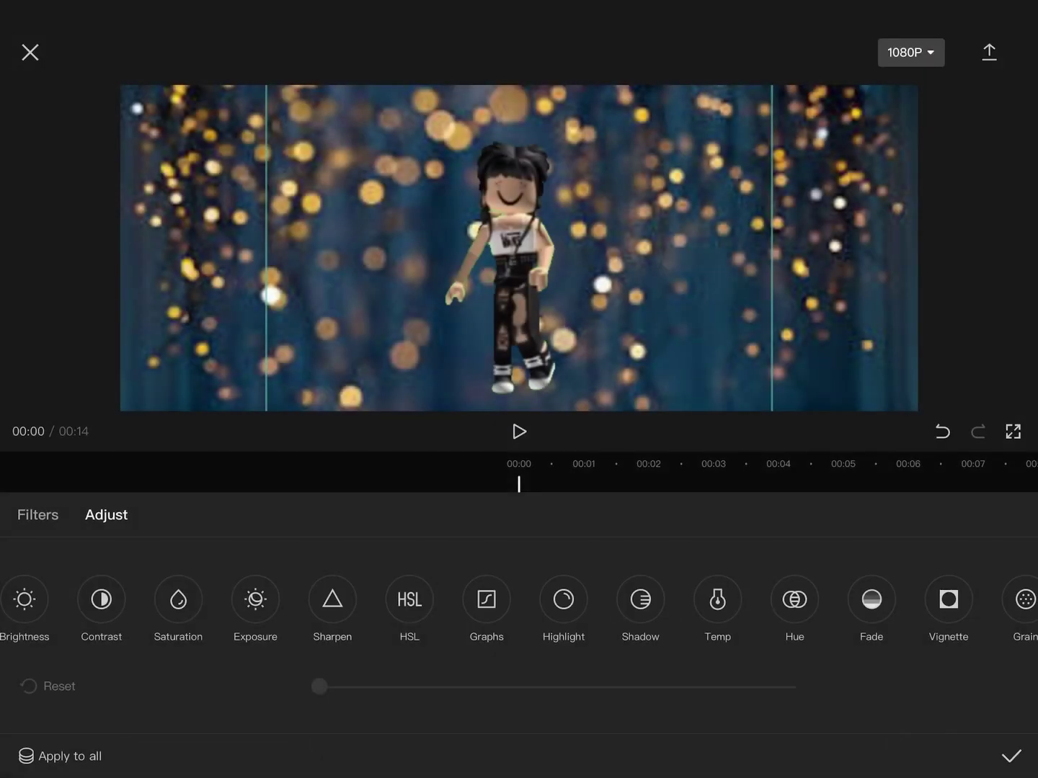
- Add a raised point to the avatar clip's Graphs tone curve and apply it
left_click(486, 600)
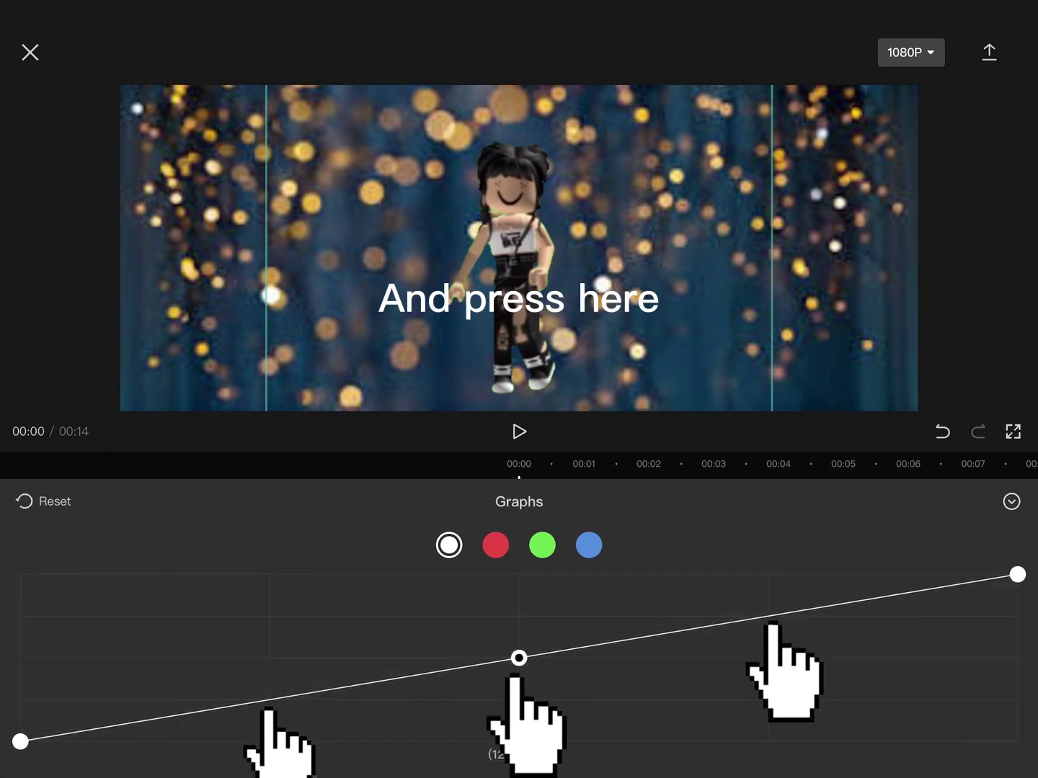
left_click(269, 698)
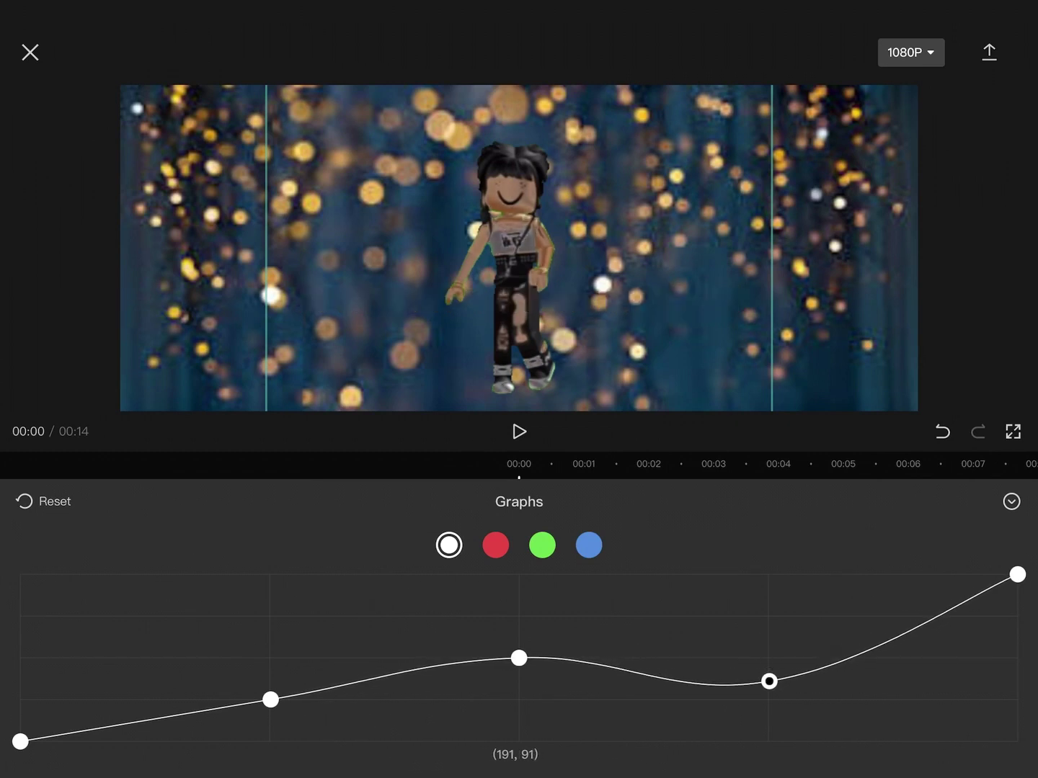
left_click_drag(245, 677, 245, 673)
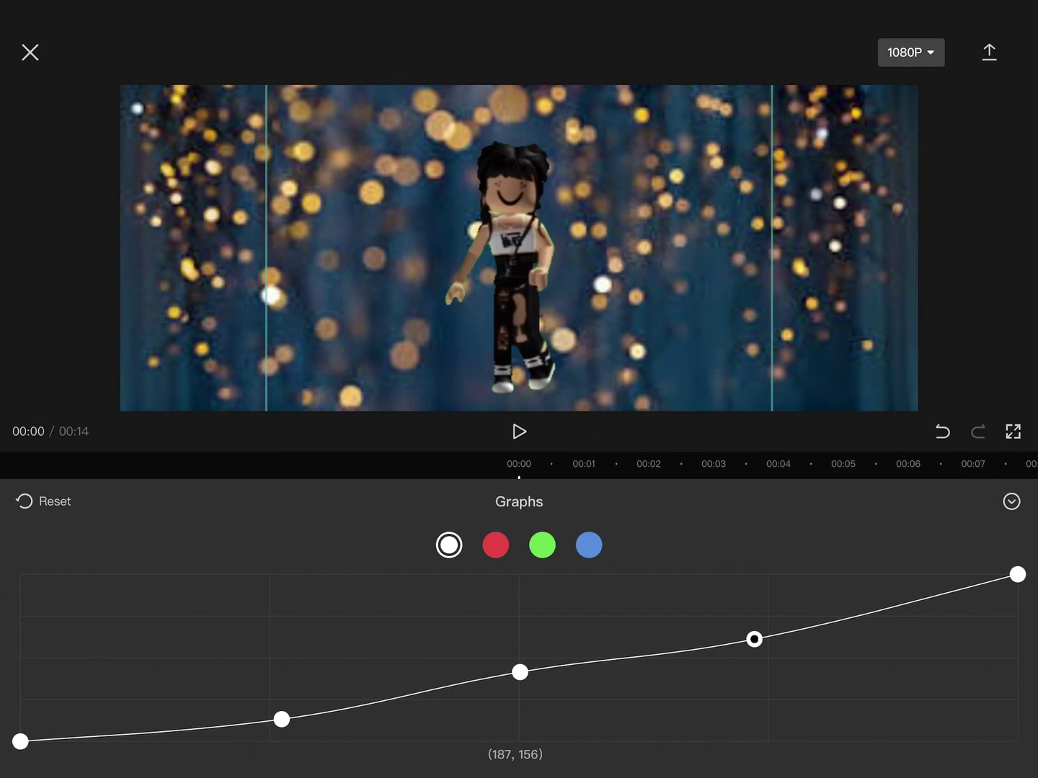
left_click(1011, 502)
- Back on the timeline, preview the Gleam, Random monochrome and Shockwave video effects
left_click(1008, 753)
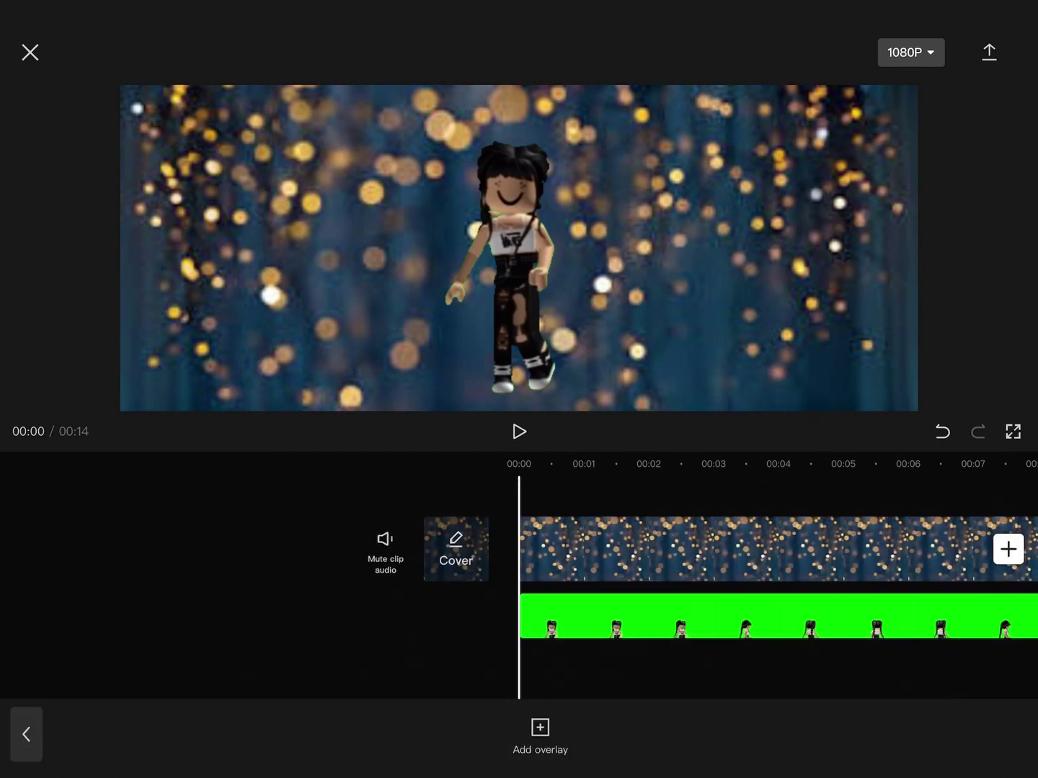
scroll(634, 576, "right", 10)
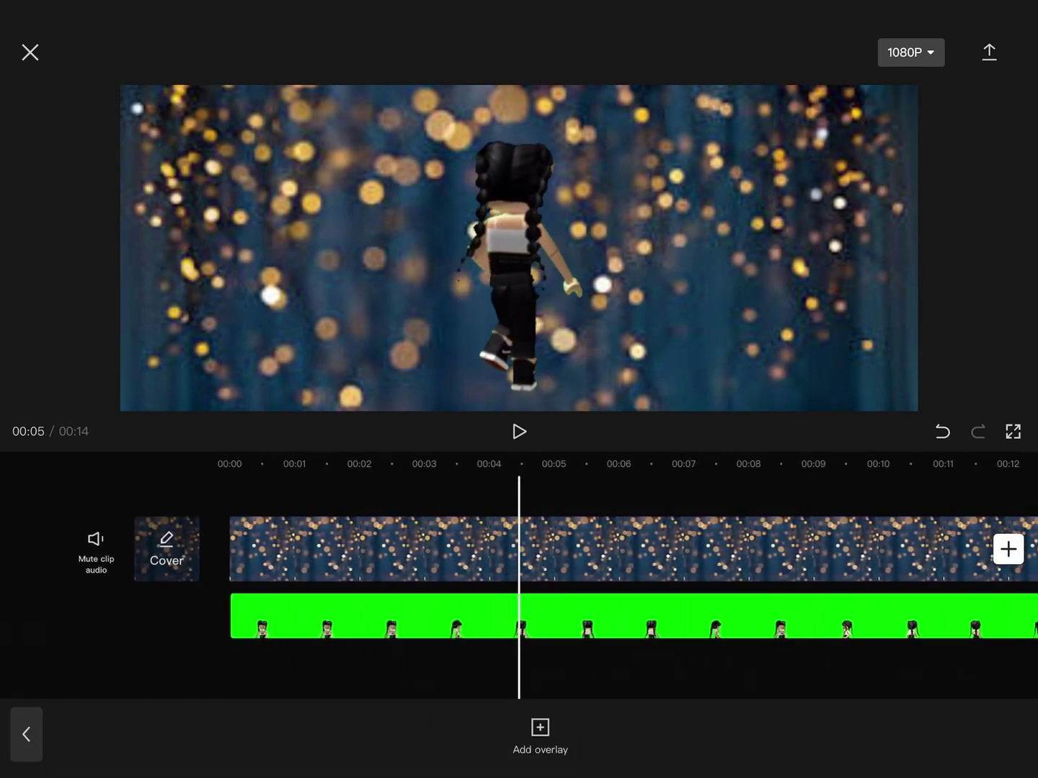
left_click(554, 736)
left_click(446, 735)
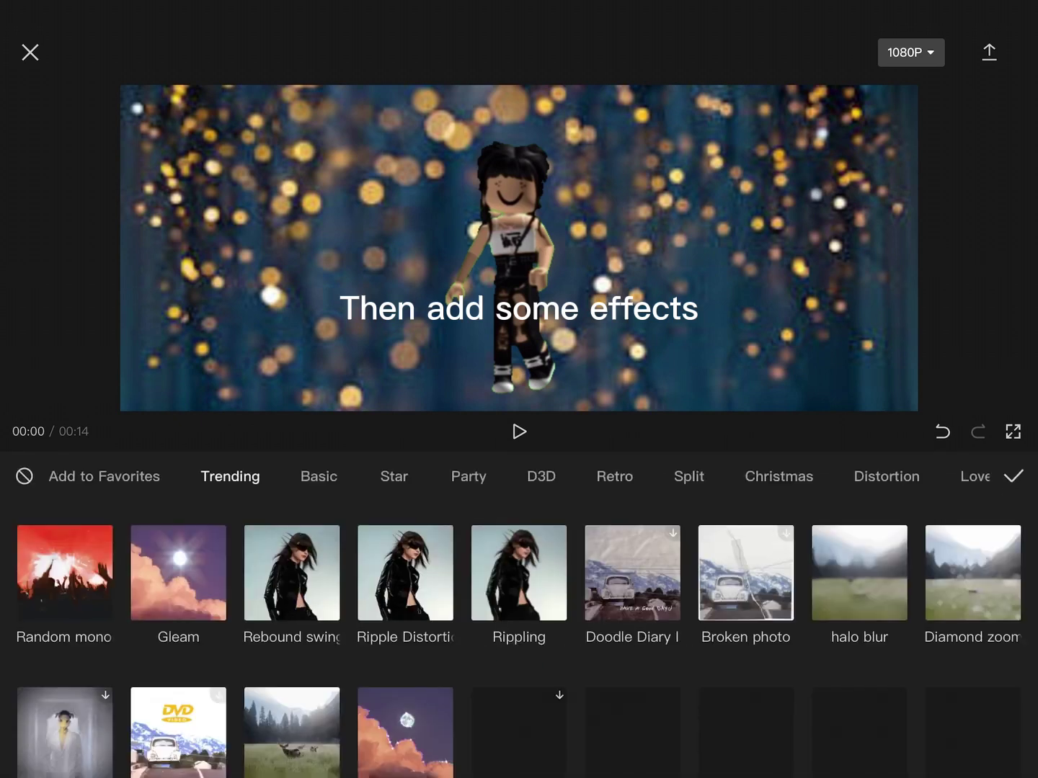
left_click(178, 573)
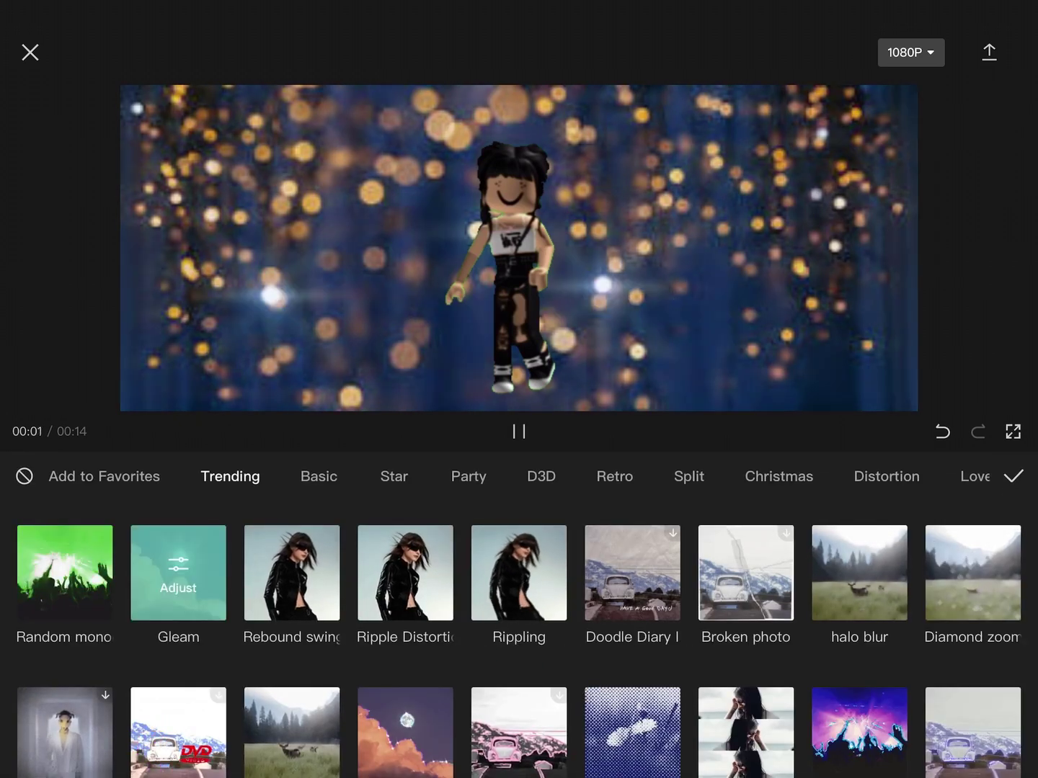
left_click(65, 573)
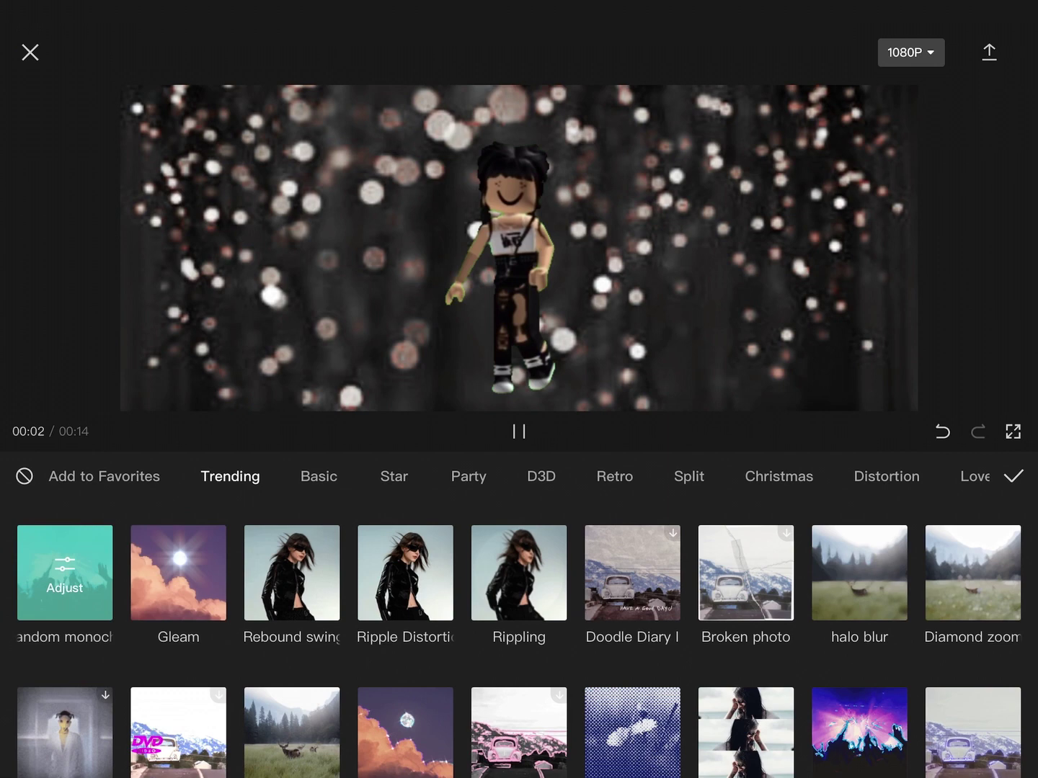
scroll(519, 639, "down", 3)
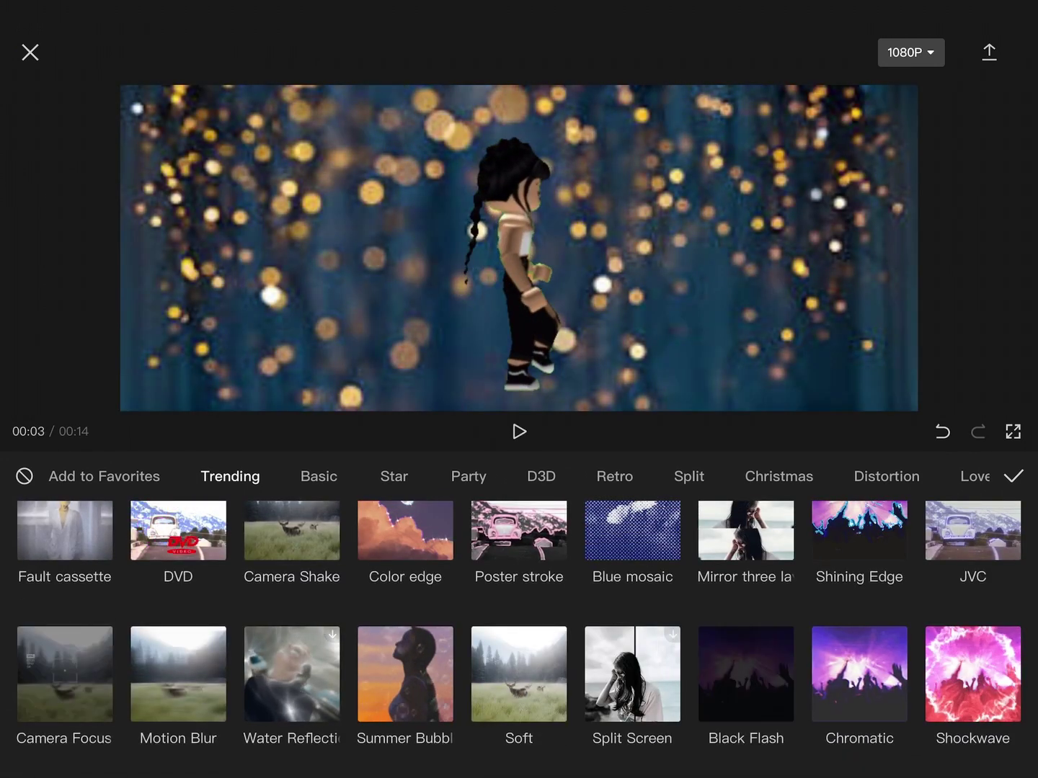
left_click(972, 671)
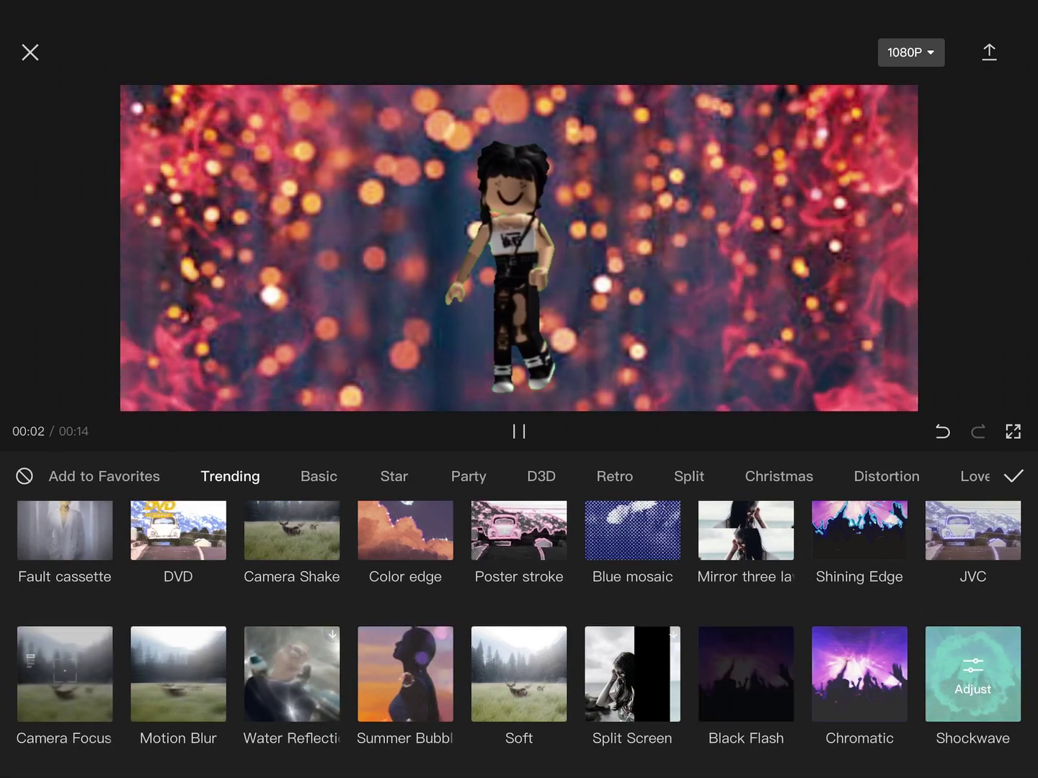
- Preview Color Phosphor, then add the Daily 1 effect from Trending at 00:00
scroll(519, 626, "down", 1)
scroll(520, 639, "down", 3)
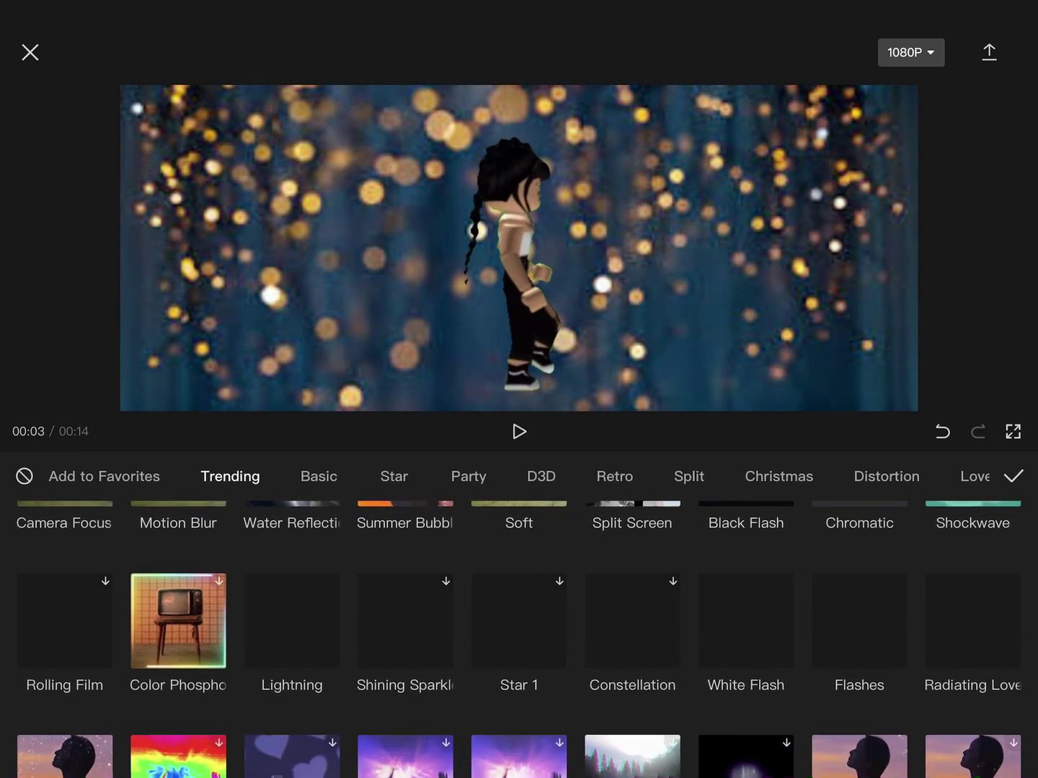
left_click(178, 617)
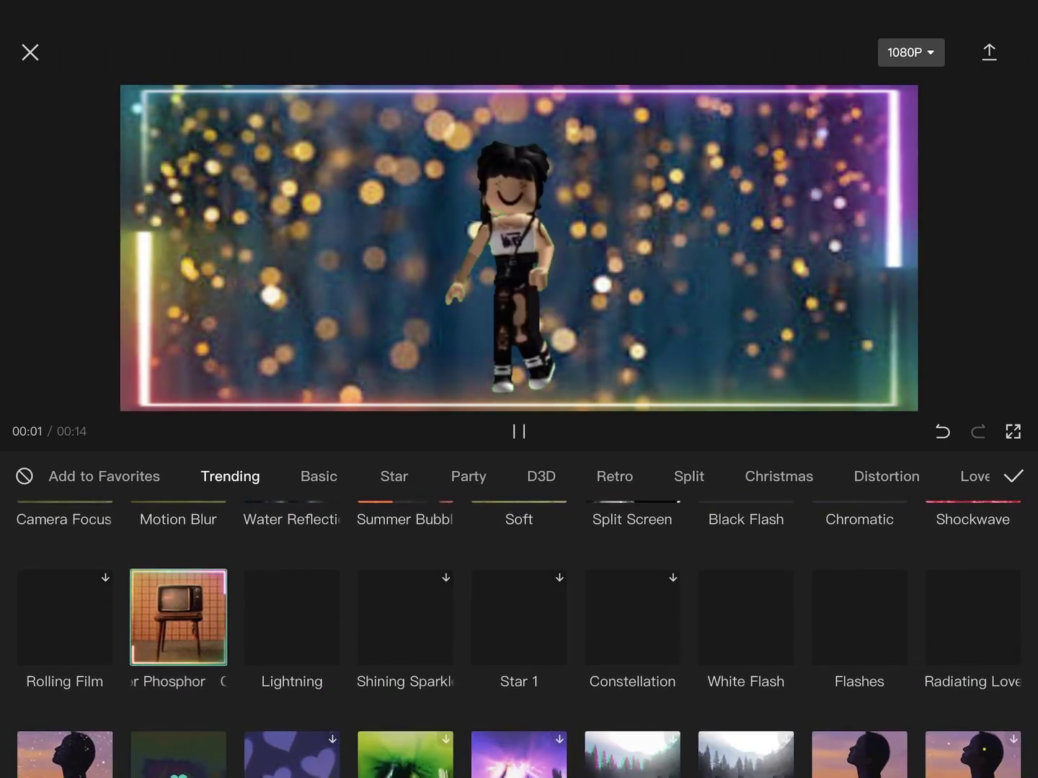
scroll(518, 627, "down", 2)
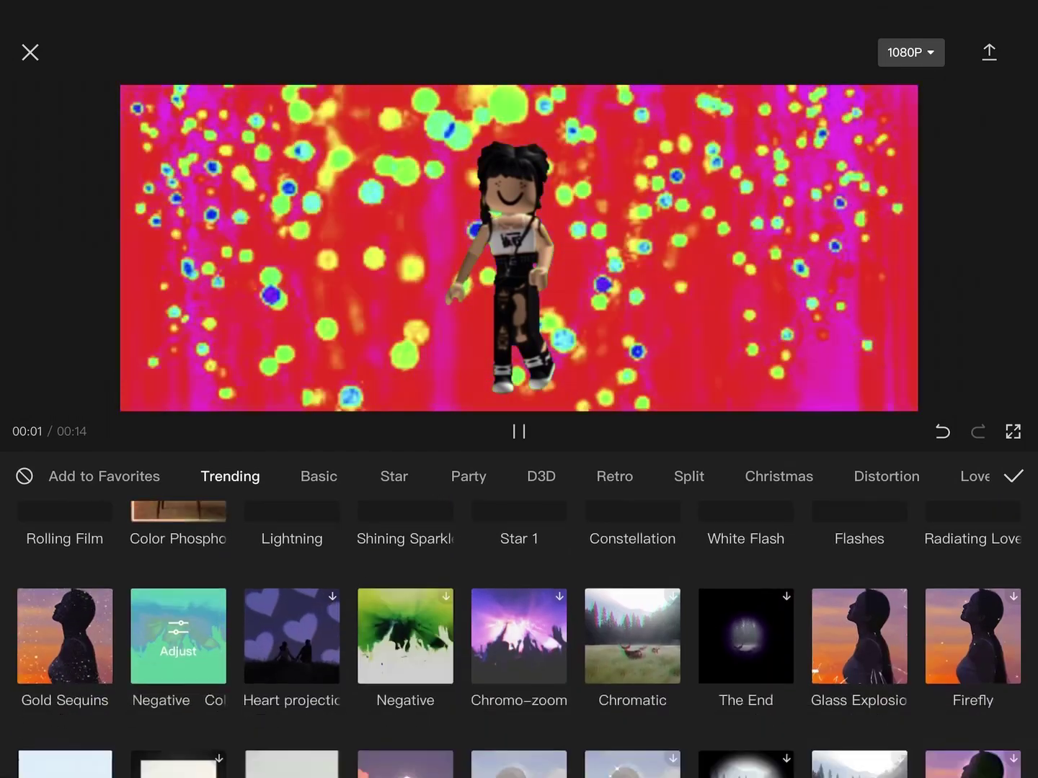
scroll(519, 626, "down", 3)
left_click(406, 611)
scroll(519, 640, "down", 2)
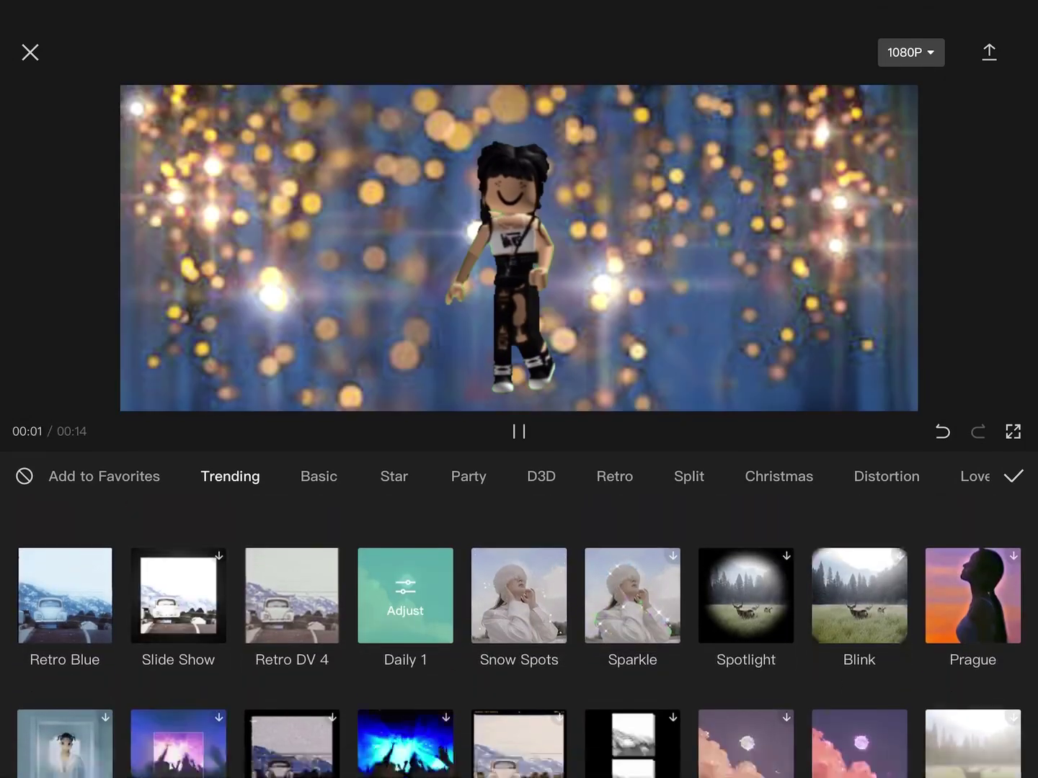
scroll(519, 634, "down", 3)
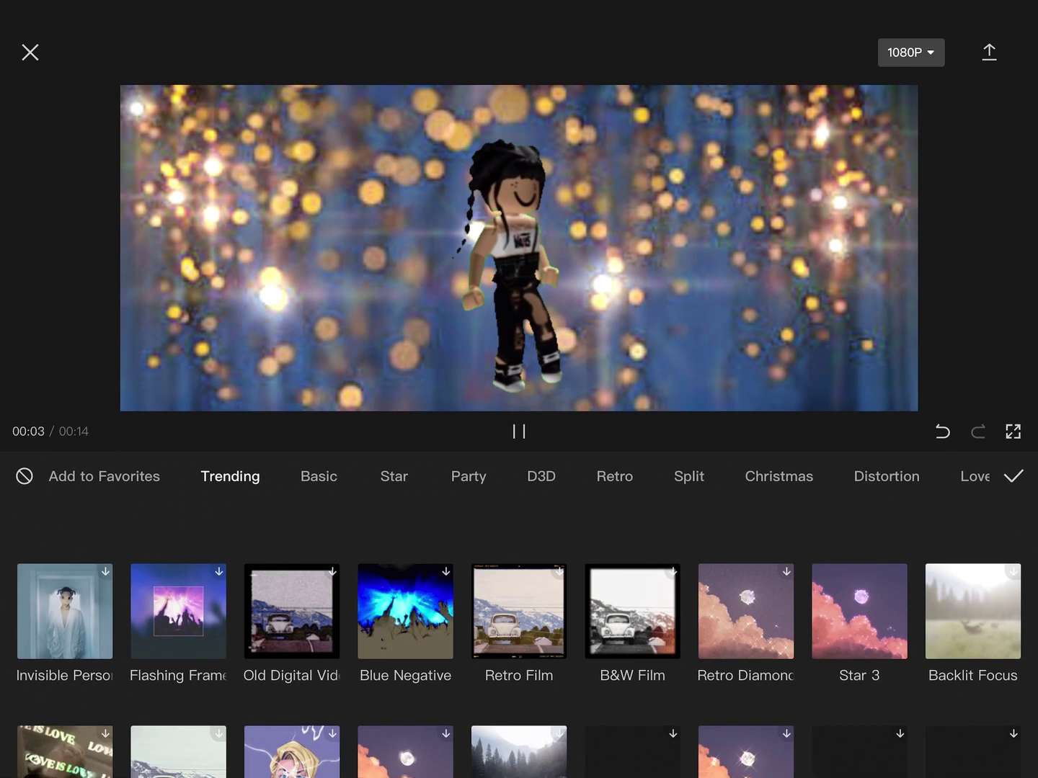
left_click(1012, 476)
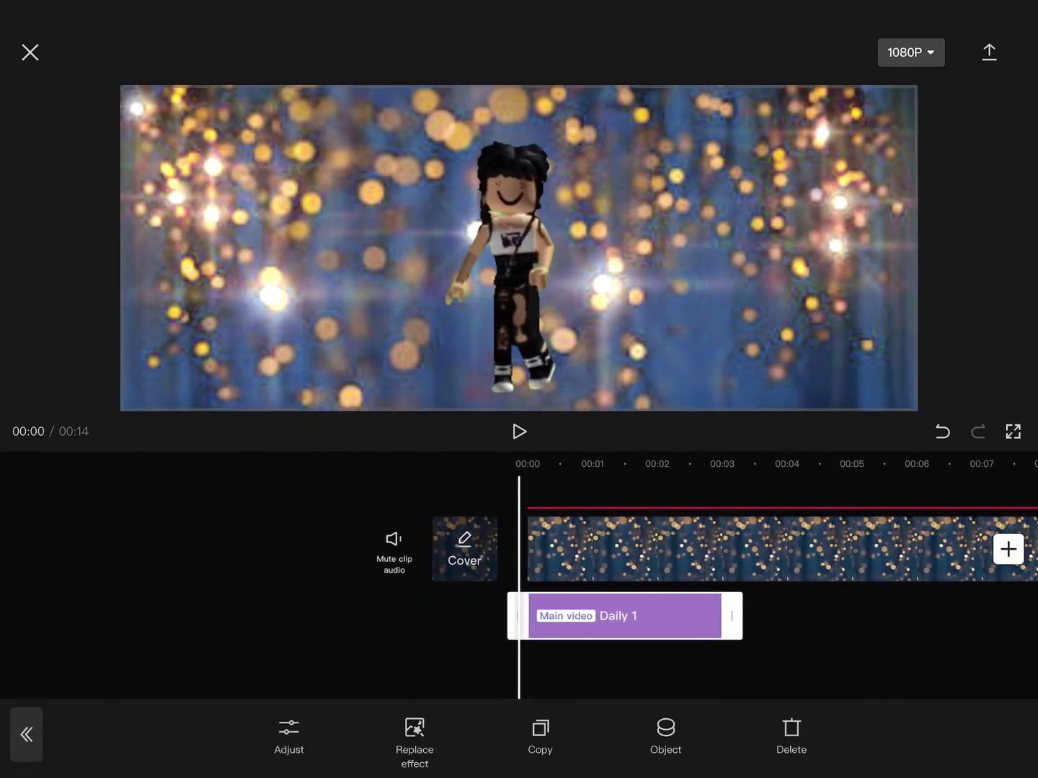
- Stretch the Daily 1 effect to 00:14 and return the playhead to the start
left_click_drag(723, 617, 1020, 617)
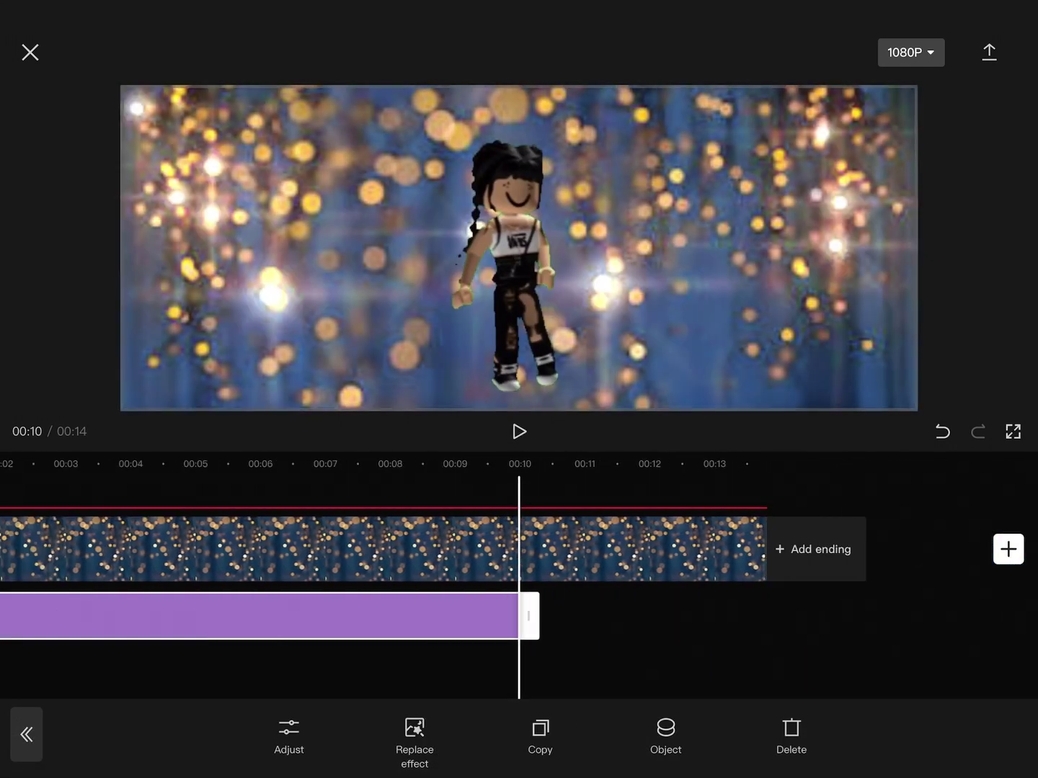
left_click_drag(529, 616, 782, 616)
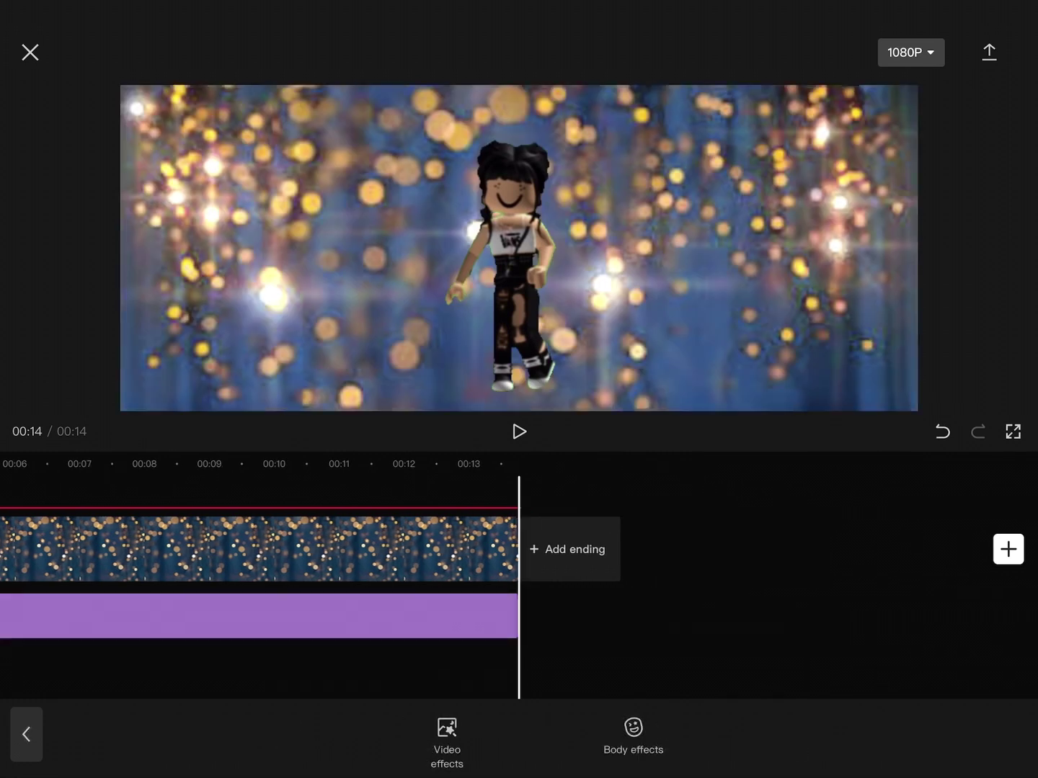
left_click_drag(217, 549, 792, 547)
- Preview the Blue mosaic, Gleam and Mirror three layers video effects
left_click(446, 743)
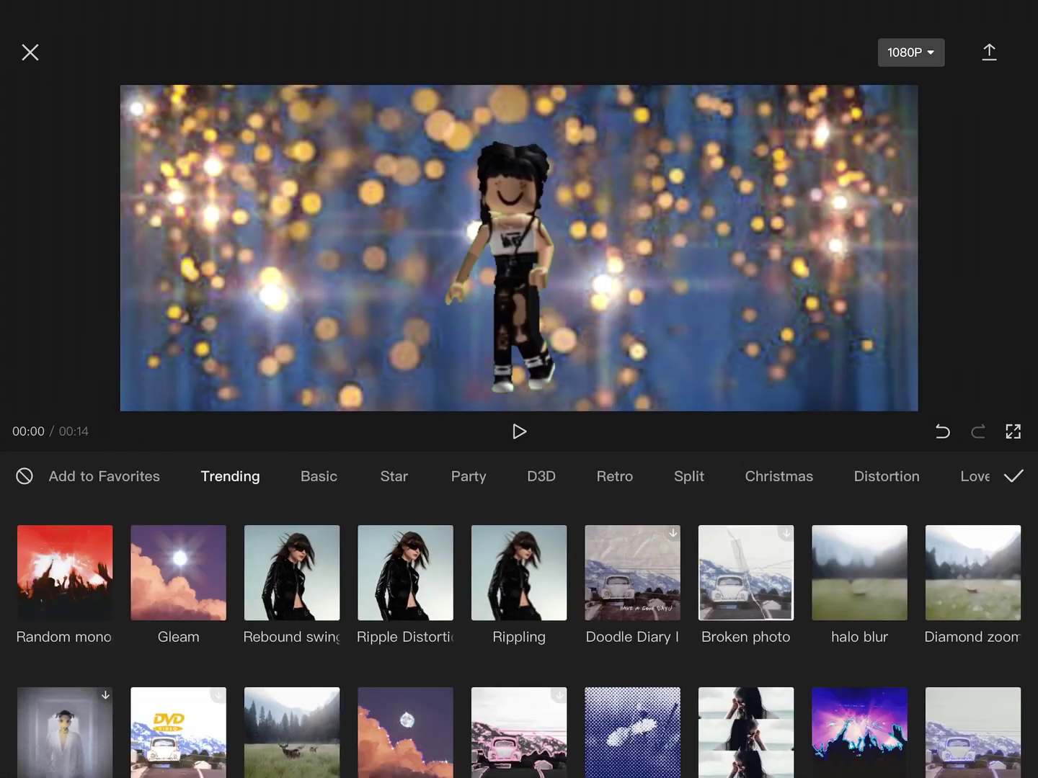
scroll(518, 640, "down", 2)
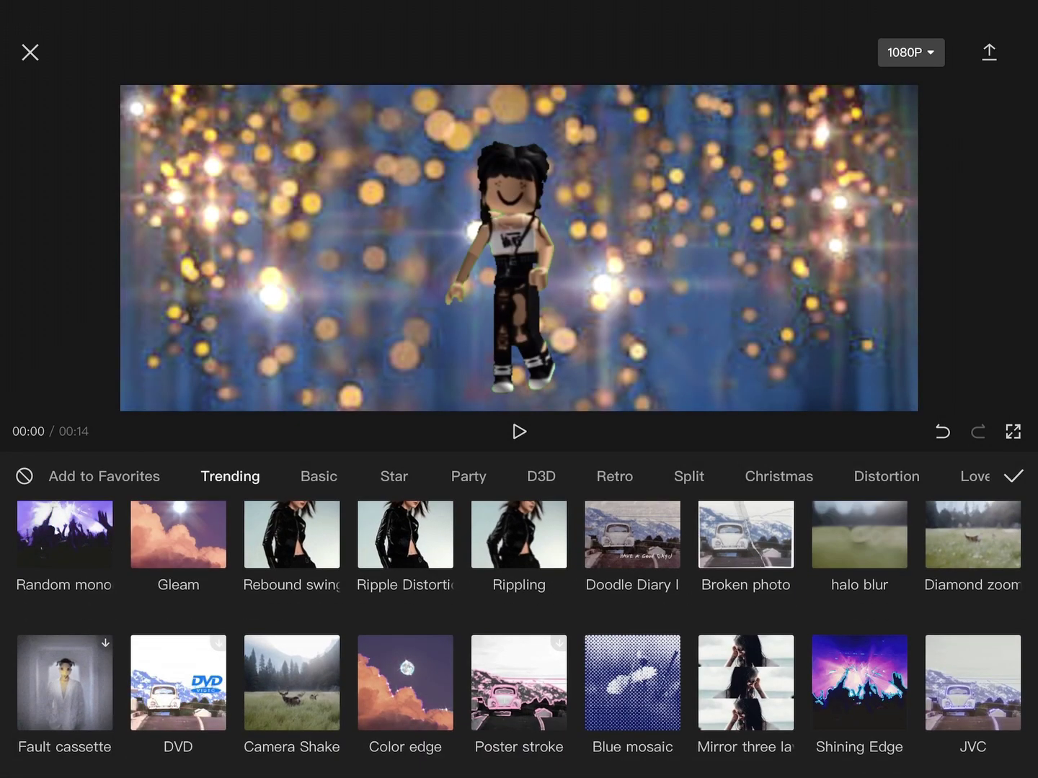
left_click(633, 683)
scroll(518, 629, "down", 2)
scroll(519, 629, "up", 3)
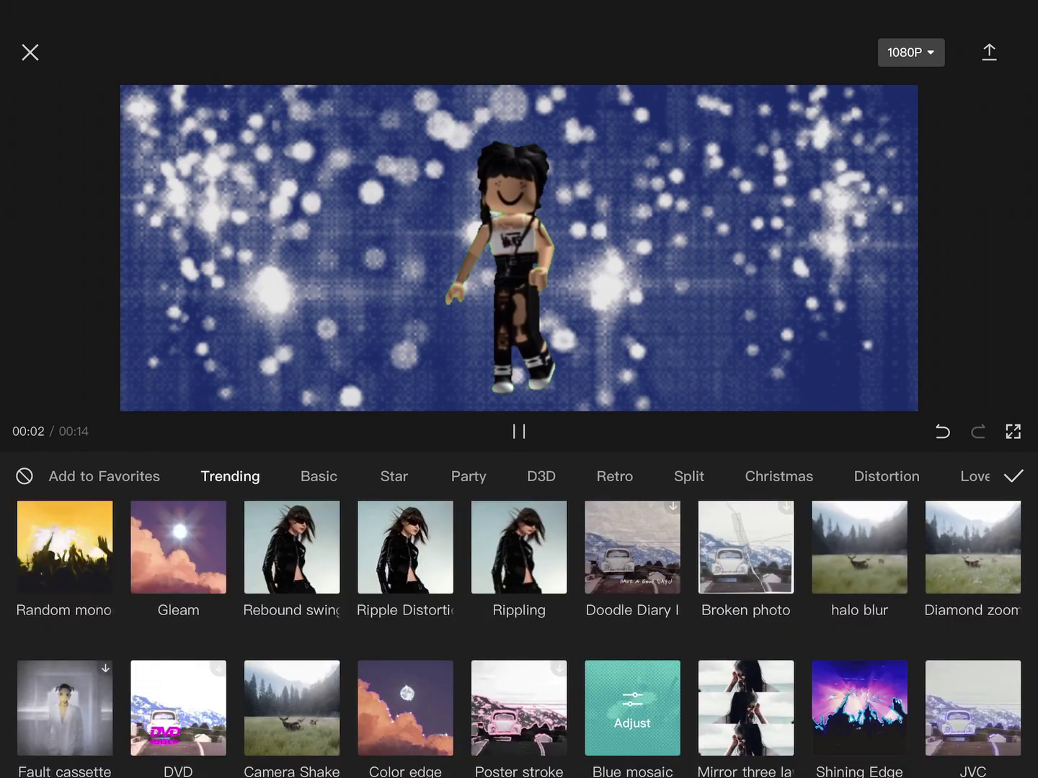
left_click(178, 548)
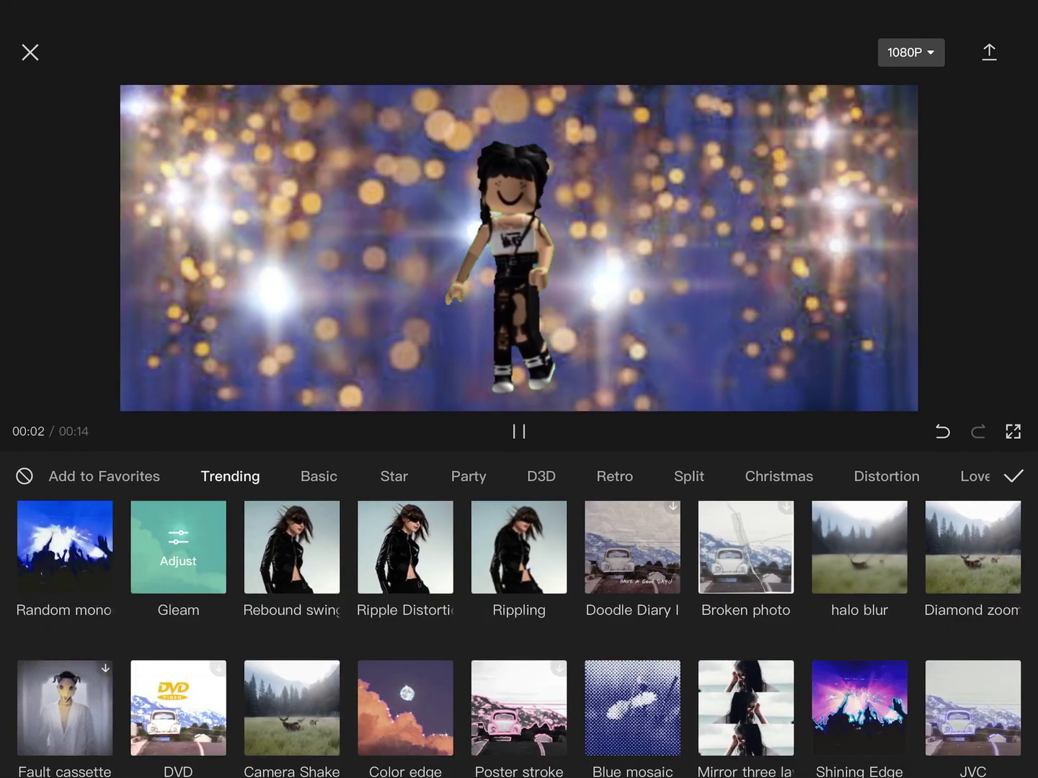
scroll(519, 634, "down", 1)
left_click(745, 671)
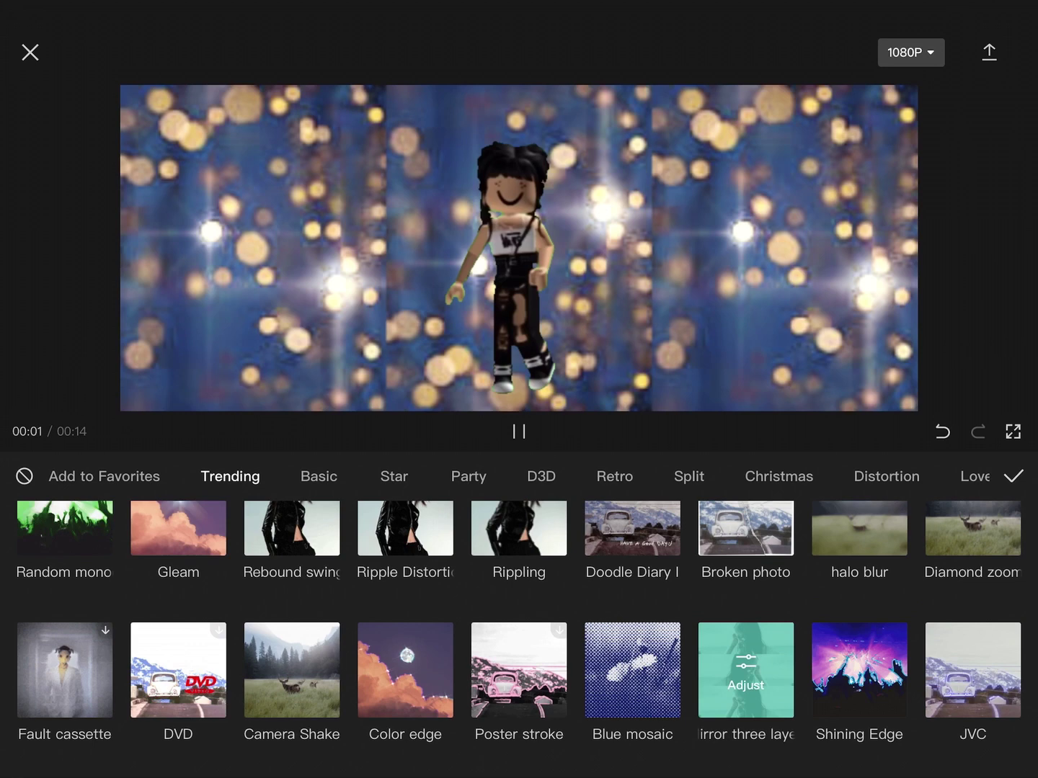
- Add the Heart projection effect below Daily 1 and select its clip
scroll(519, 639, "down", 3)
scroll(519, 639, "down", 5)
scroll(519, 639, "down", 2)
scroll(519, 634, "down", 1)
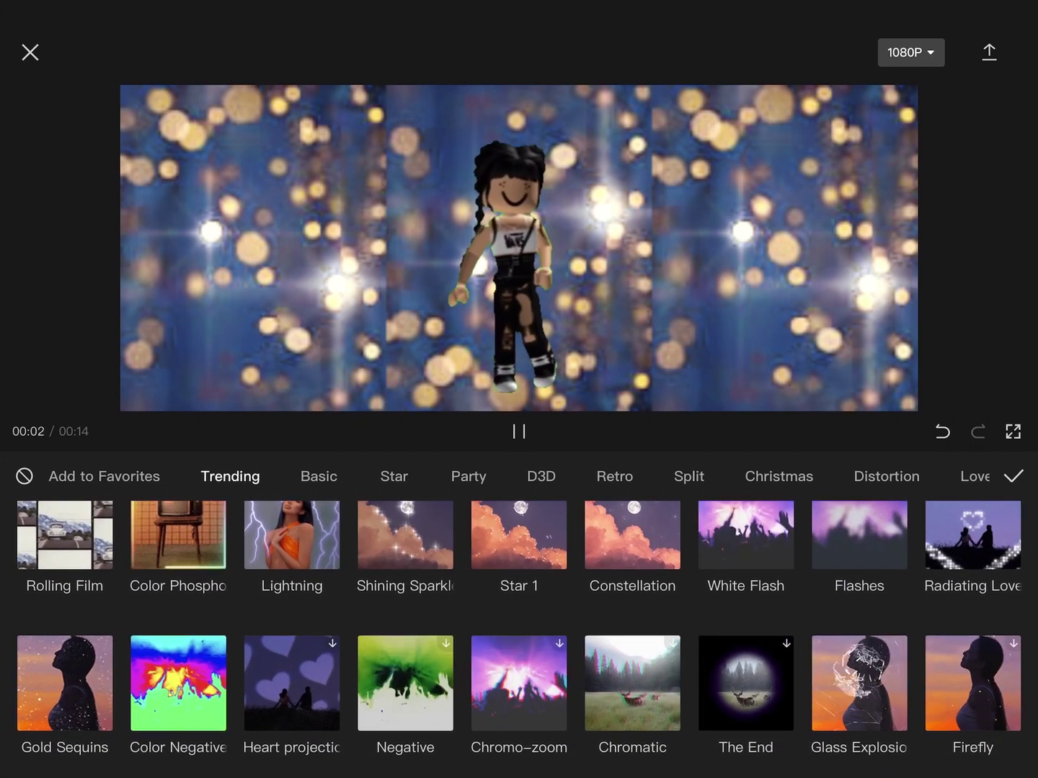
left_click(291, 681)
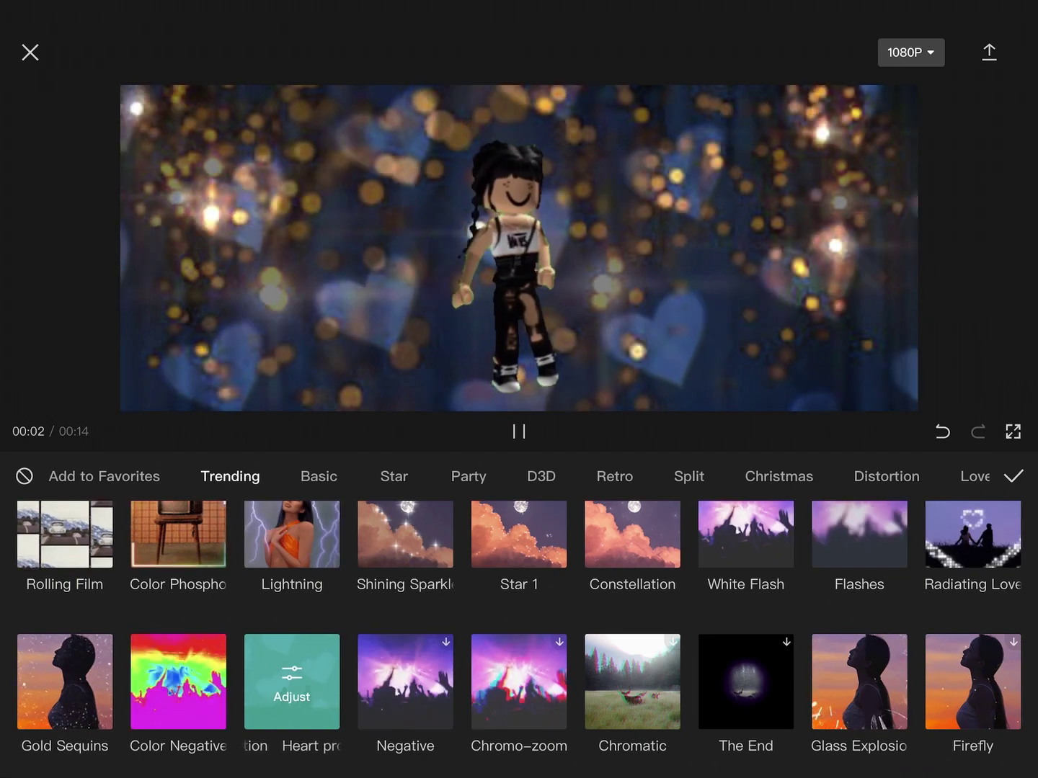
left_click(1013, 477)
left_click(577, 668)
- Trim the Heart projection clip's end back to about 00:04
scroll(519, 576, "right", 1)
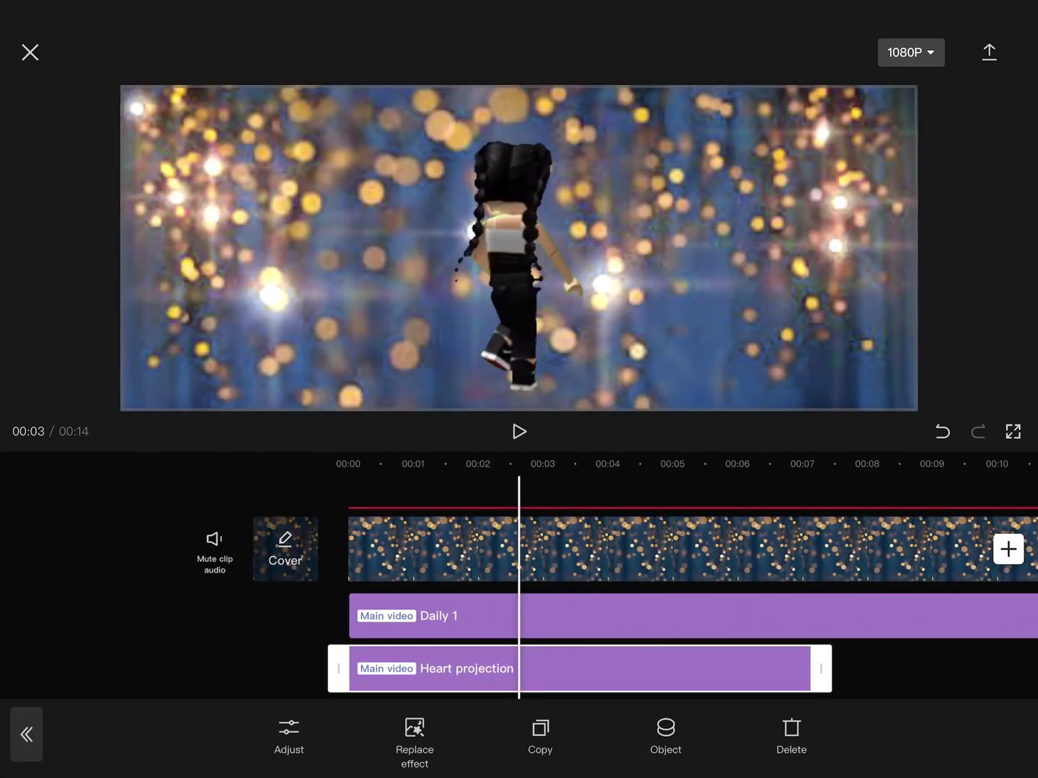
scroll(519, 576, "right", 3)
scroll(519, 576, "right", 5)
scroll(519, 577, "right", 3)
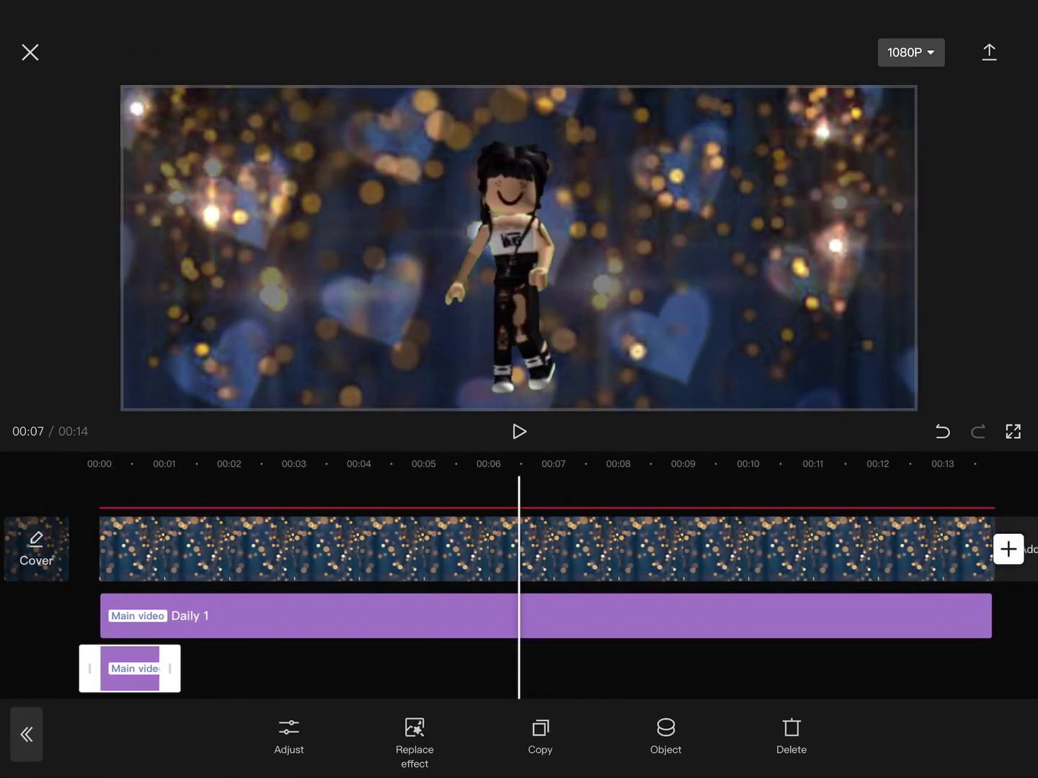
scroll(519, 577, "left", 5)
scroll(519, 577, "left", 1)
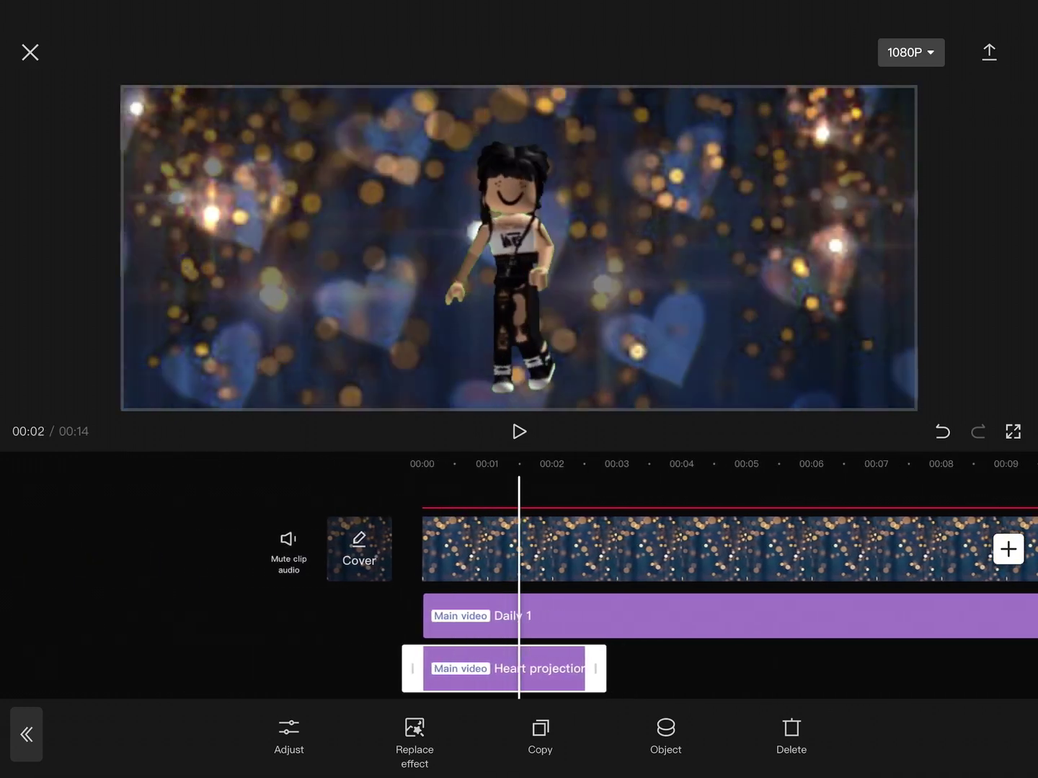
scroll(518, 576, "right", 3)
scroll(519, 576, "right", 2)
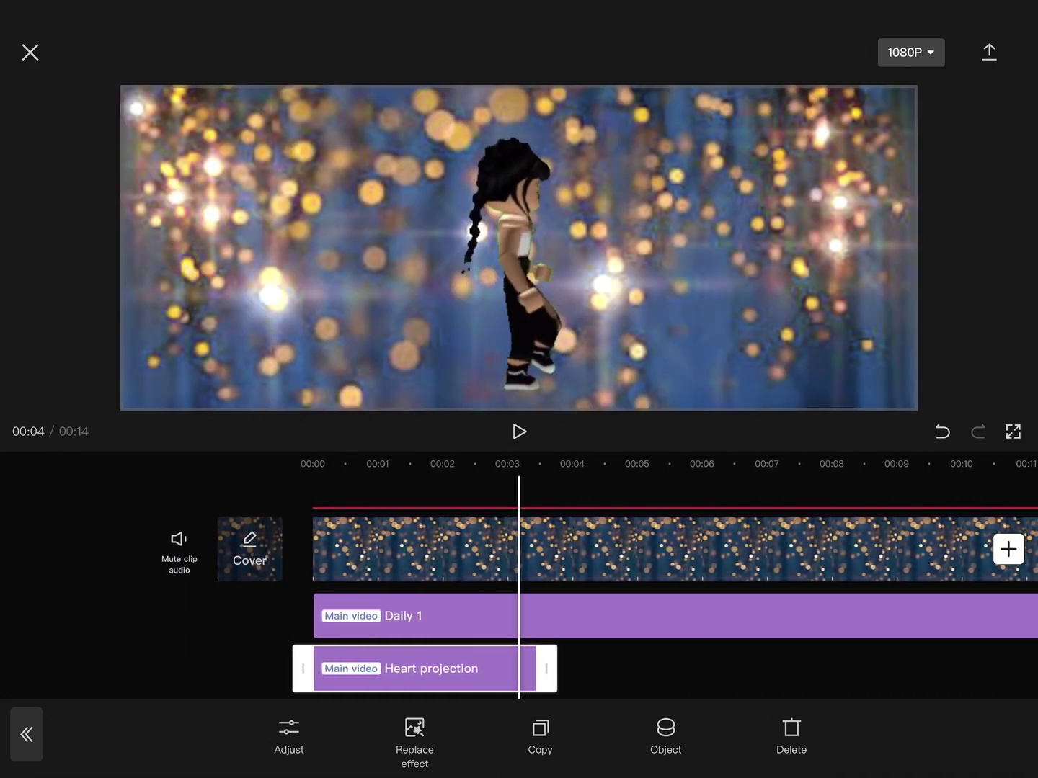
scroll(519, 577, "right", 3)
scroll(519, 577, "left", 7)
scroll(519, 577, "left", 5)
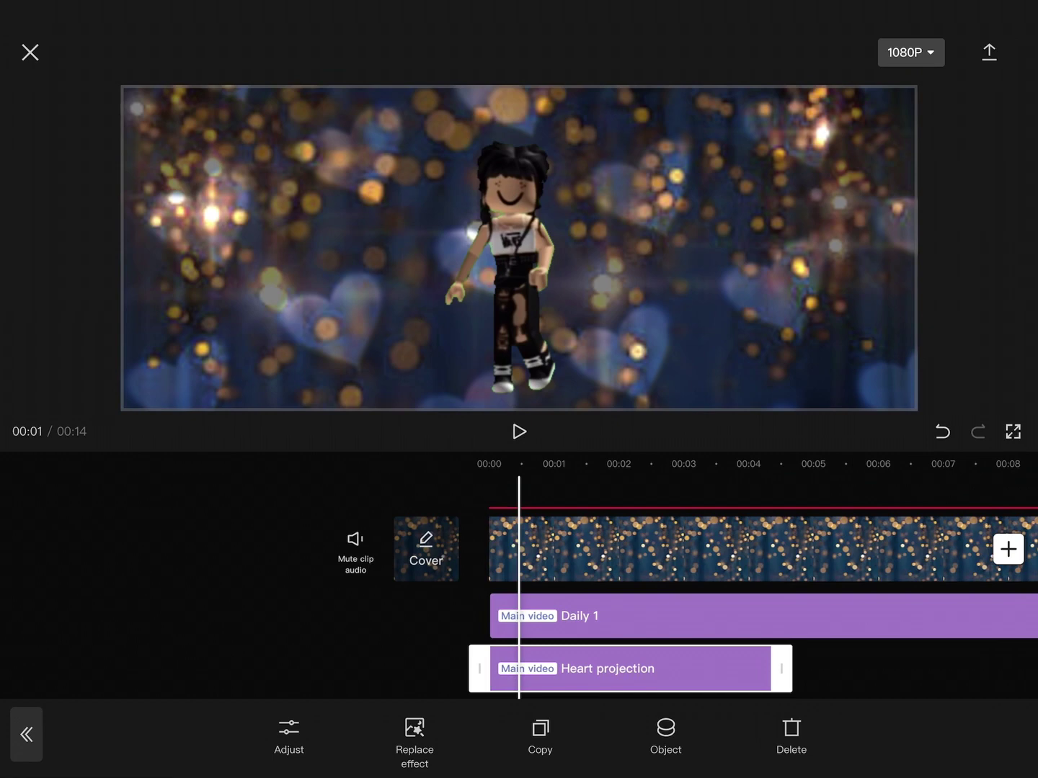
scroll(520, 576, "right", 10)
scroll(519, 576, "right", 3)
scroll(519, 576, "right", 5)
scroll(520, 576, "right", 8)
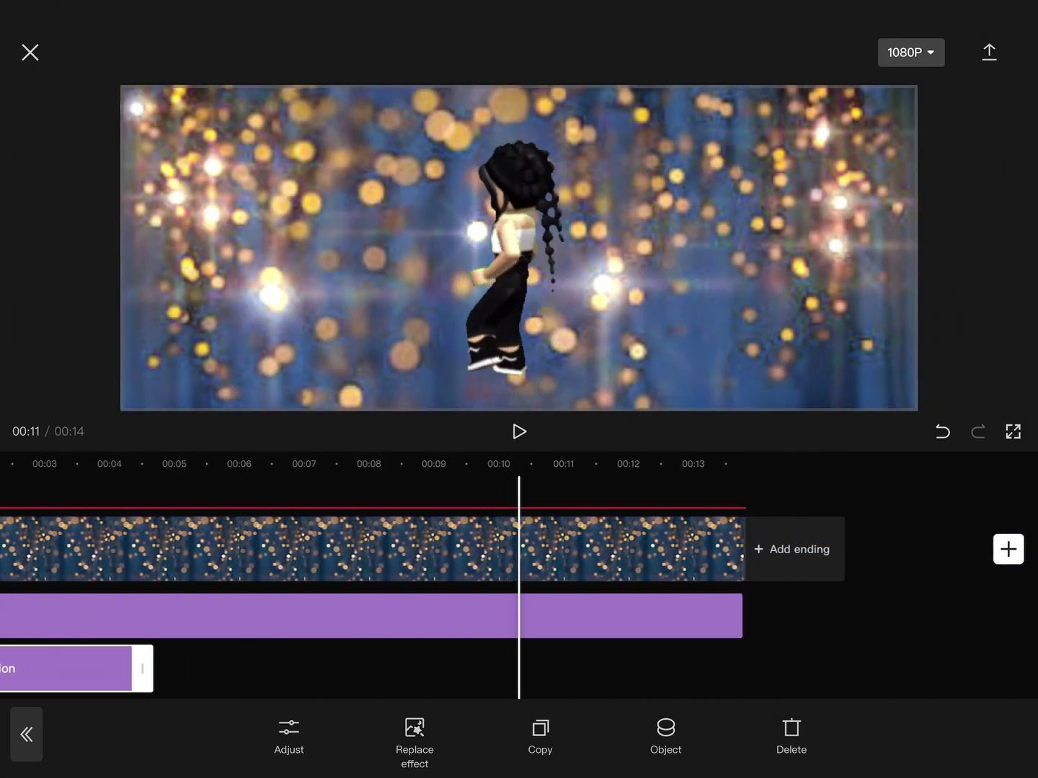
scroll(519, 577, "right", 3)
scroll(519, 575, "right", 5)
scroll(519, 577, "left", 20)
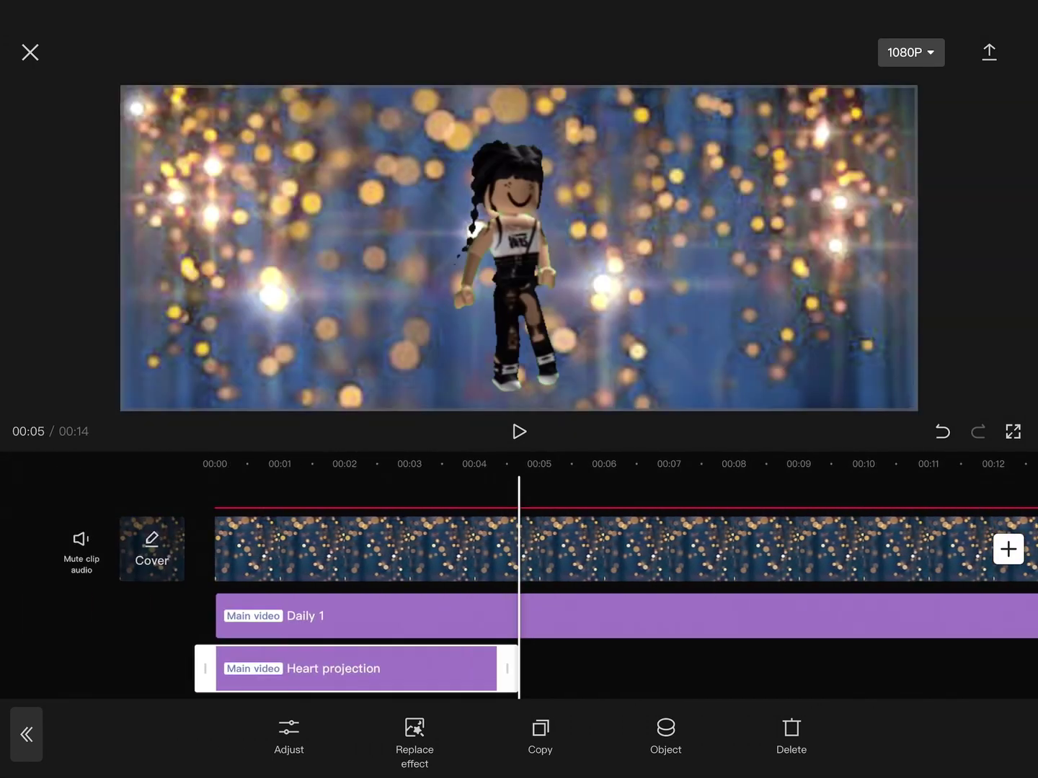
scroll(520, 576, "left", 12)
- Deselect the clip and play the video to review both effects
left_click(519, 432)
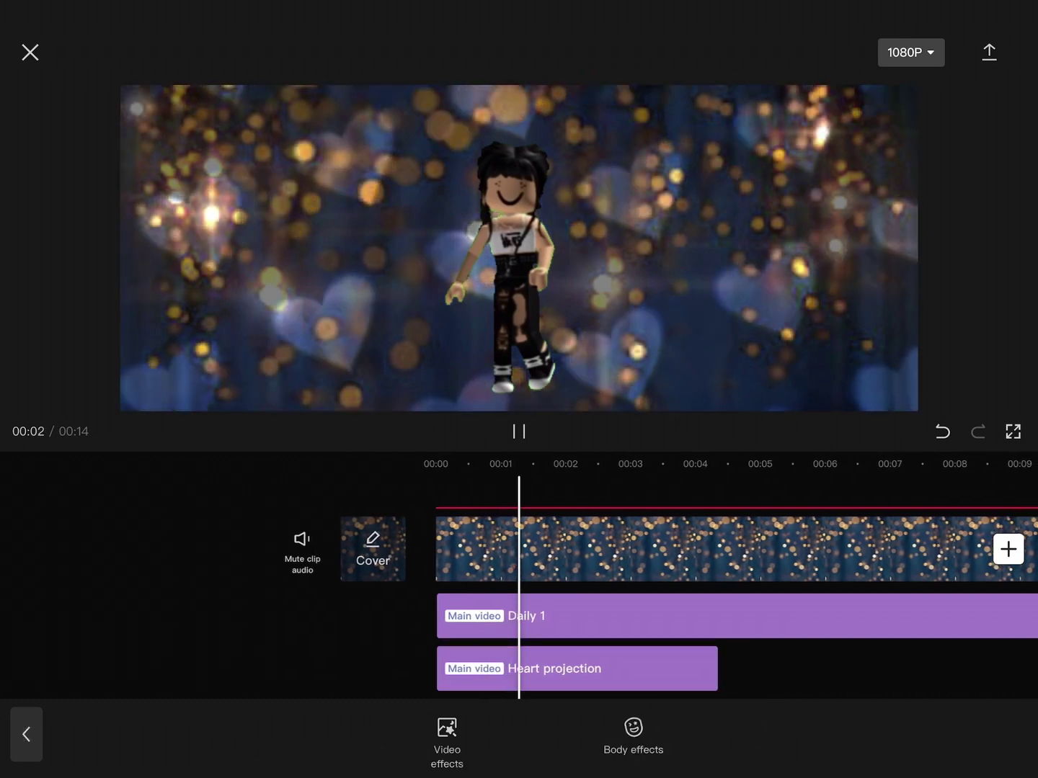
left_click(721, 616)
left_click(519, 431)
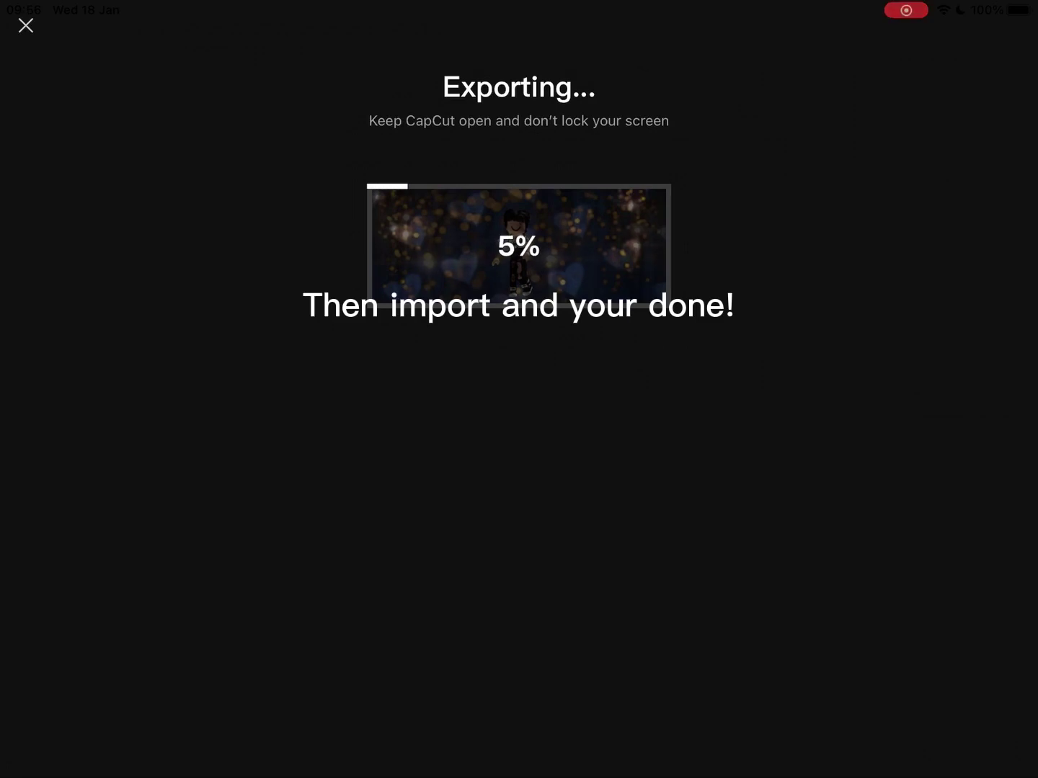
- Swipe down from the top-right corner to show Control Center over the running export
left_click_drag(938, 3, 938, 289)
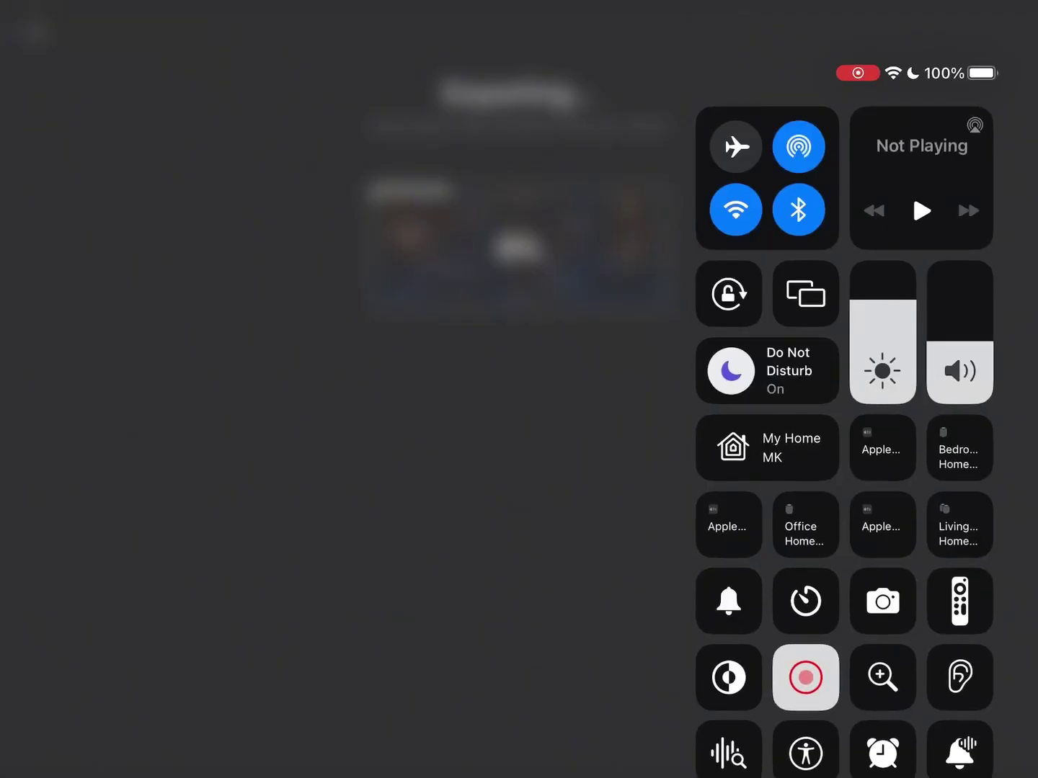